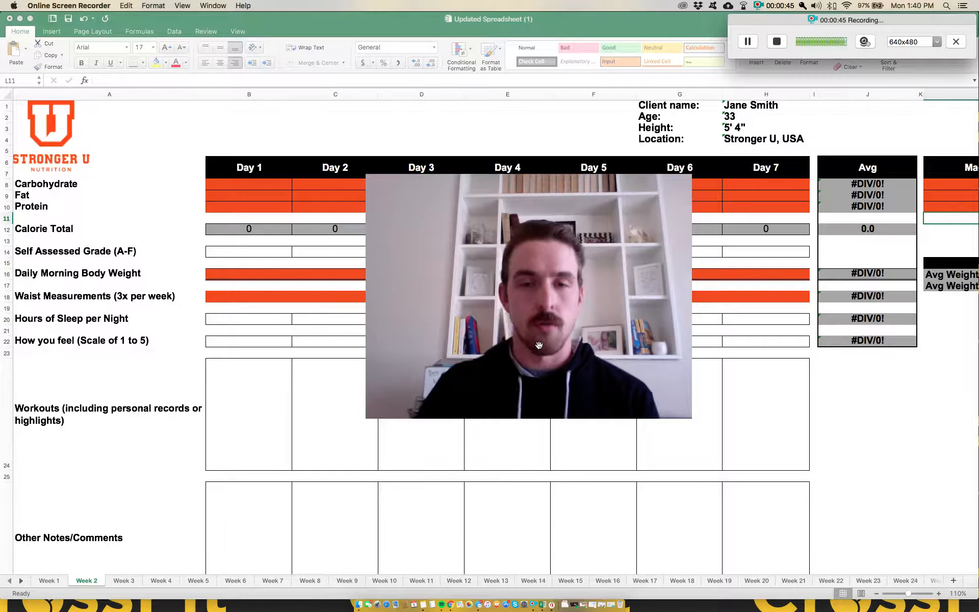
Step: Set the webcam overlay's size to 320x240 and move it off the seven day columns, beside the Workouts row
left_click(937, 42)
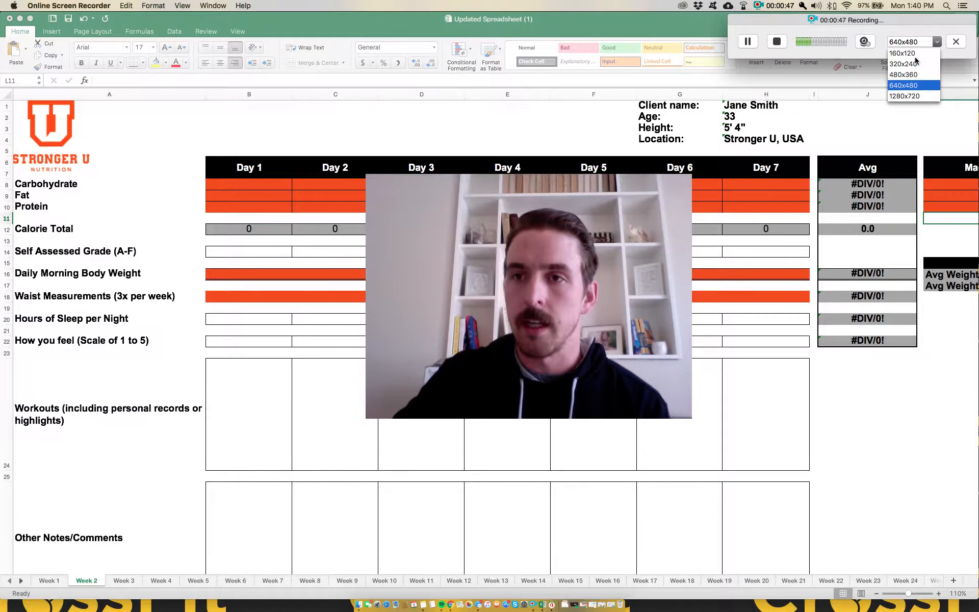
left_click(908, 66)
left_click_drag(446, 410, 927, 424)
left_click(237, 262)
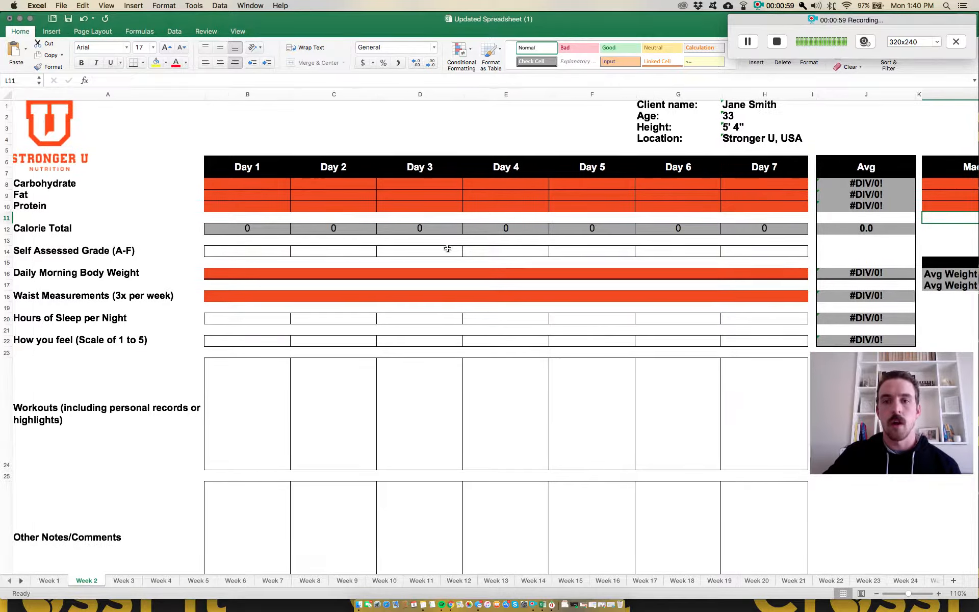
Step: Enter macro goals of 160 carbohydrate, 60 fat and 120 protein on the Week 3 sheet
scroll(448, 248, "right", 5)
scroll(448, 249, "right", 3)
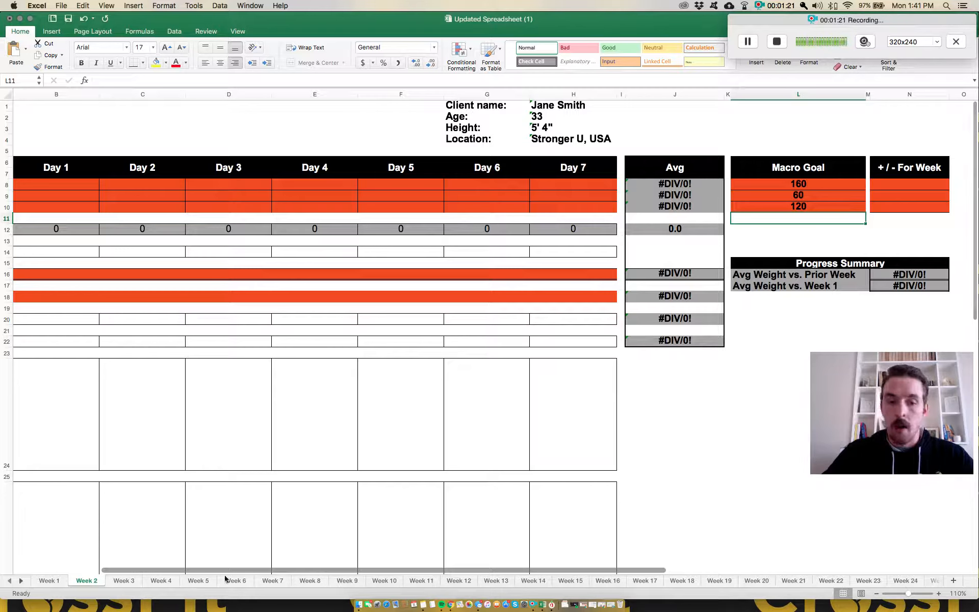
left_click(126, 581)
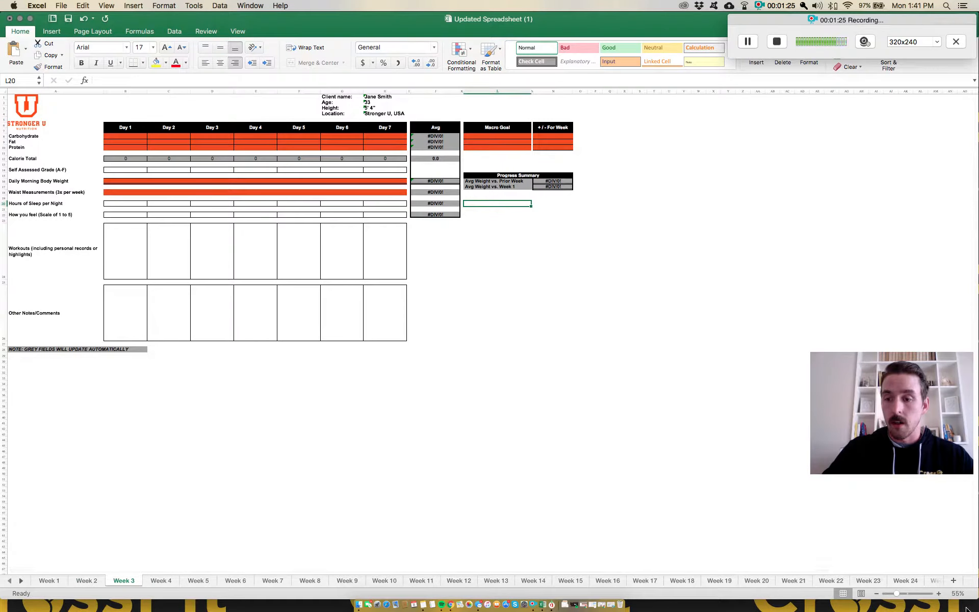
left_click(940, 594)
left_click(940, 593)
left_click(940, 594)
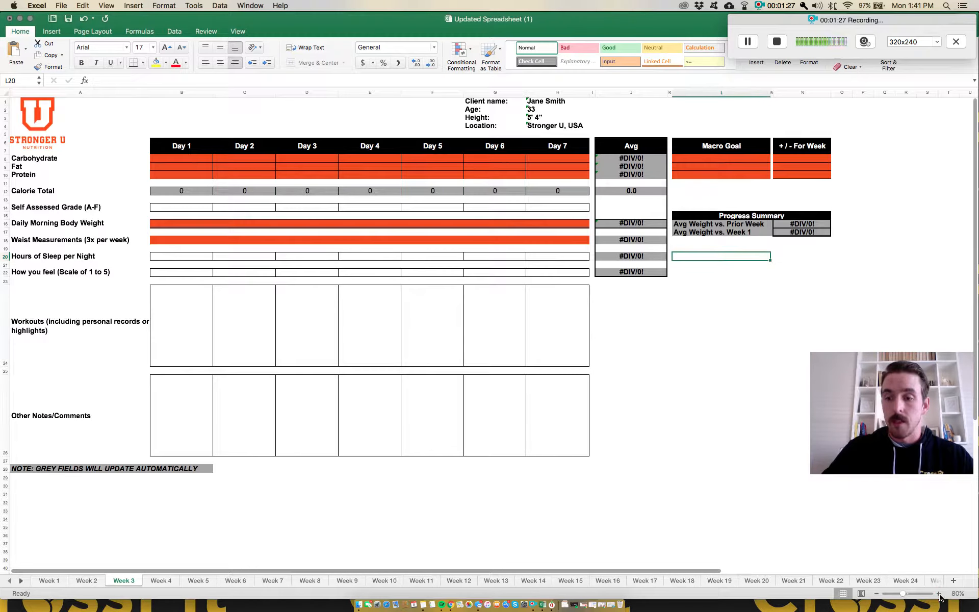
left_click(940, 595)
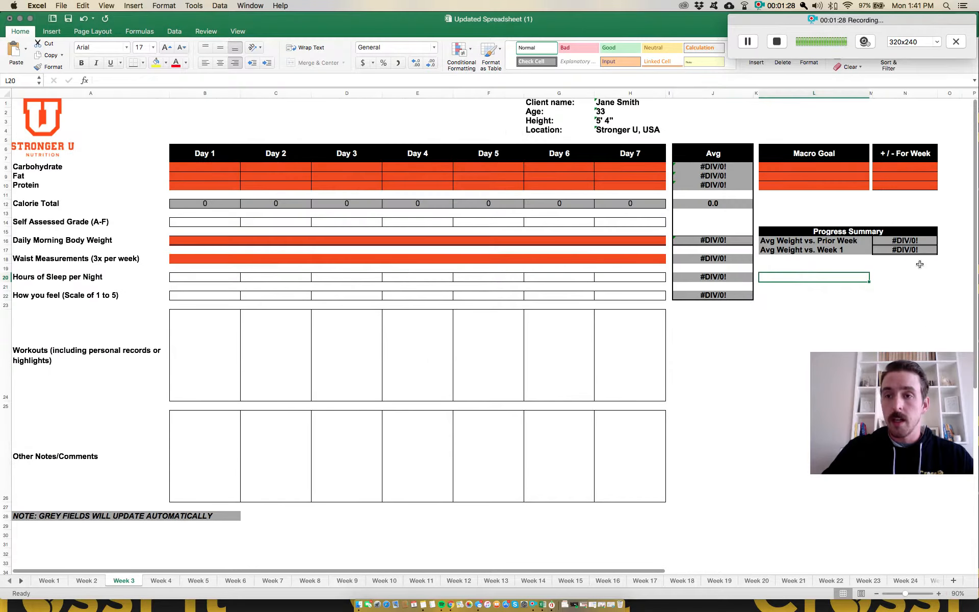
left_click(816, 167)
type("150")
key("Return")
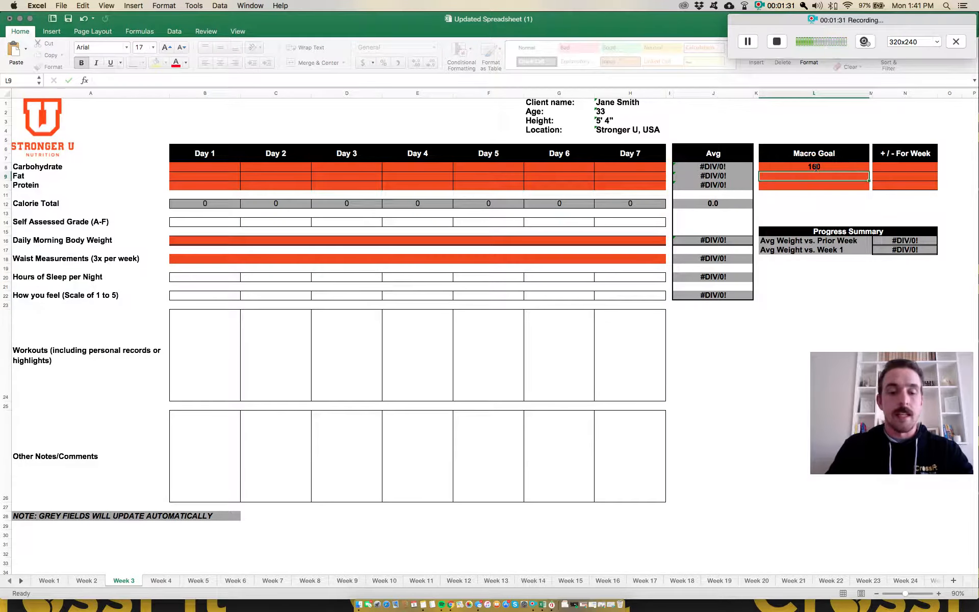
type("60")
key("Return")
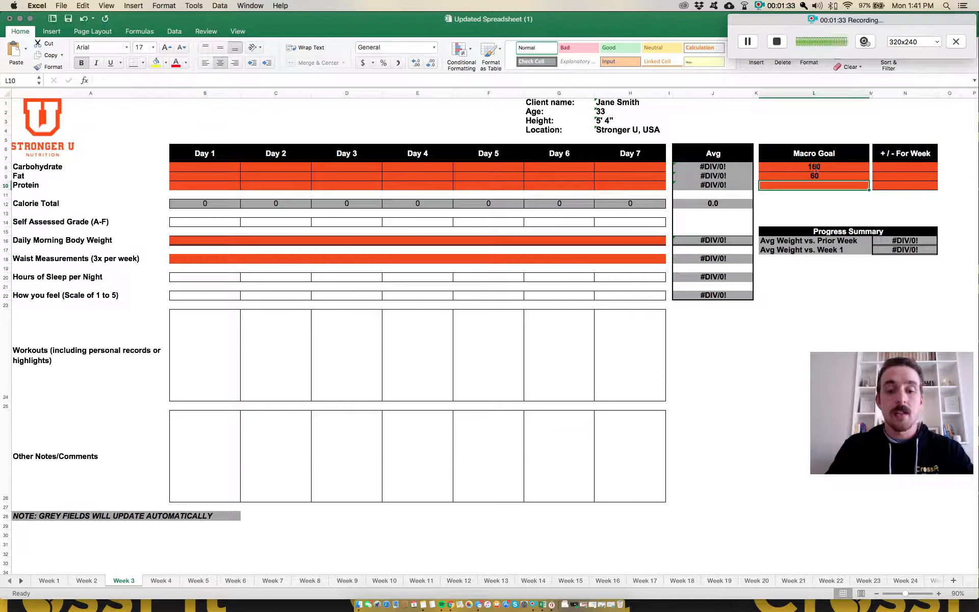
type("1")
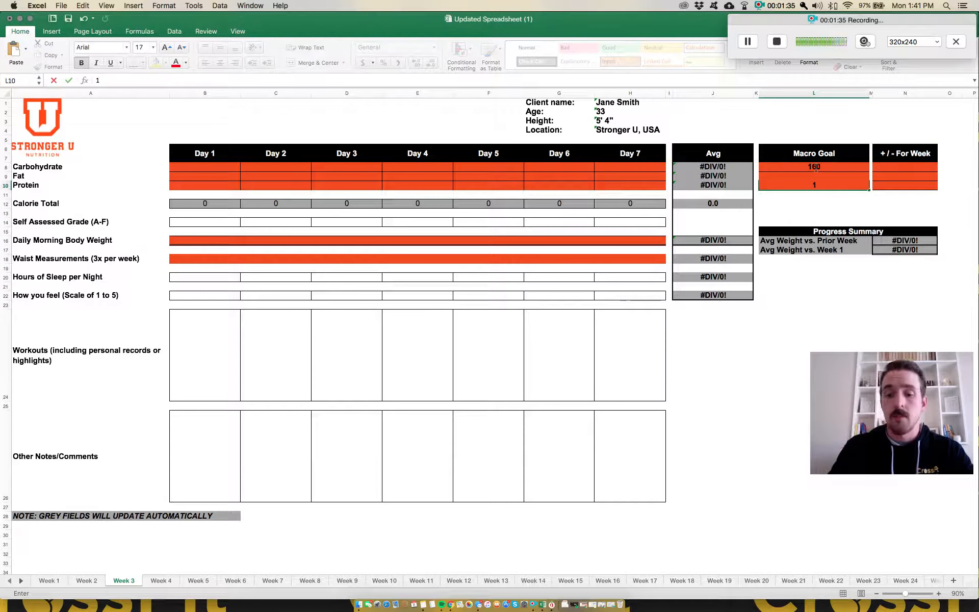
type("20")
Step: Change the Week 3 carbohydrate macro goal to 150
left_click(818, 167)
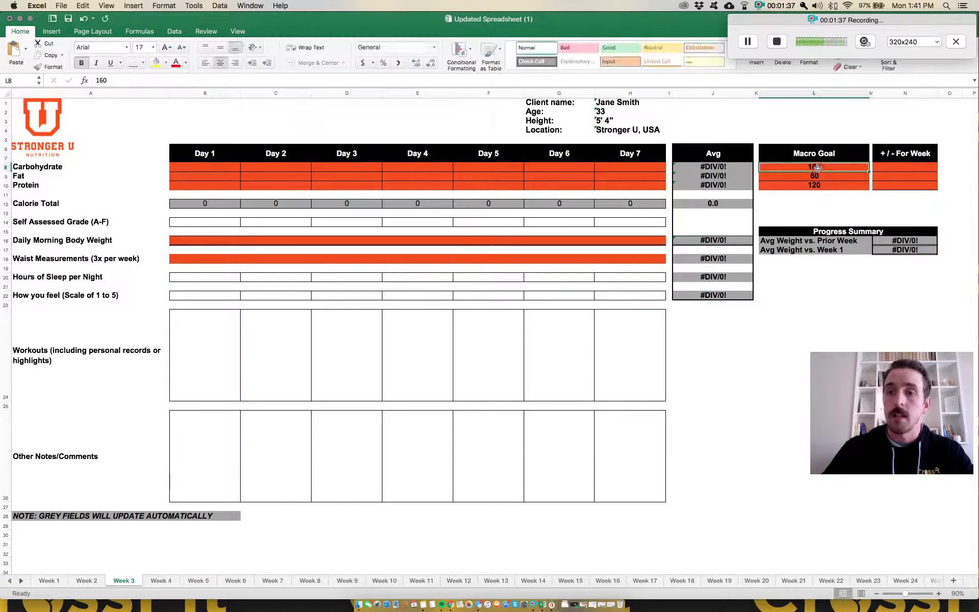
type("150")
key("Up")
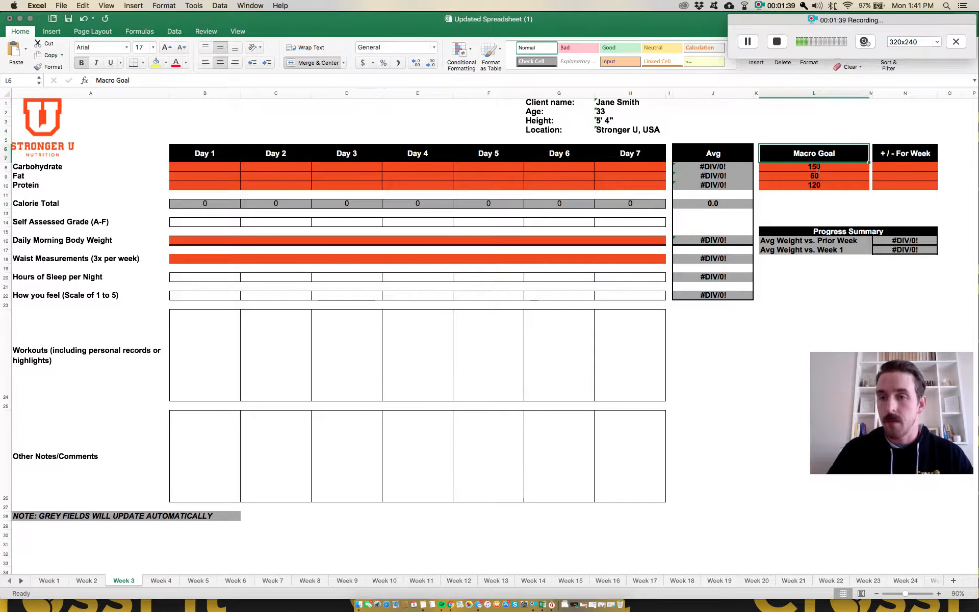
left_click(818, 167)
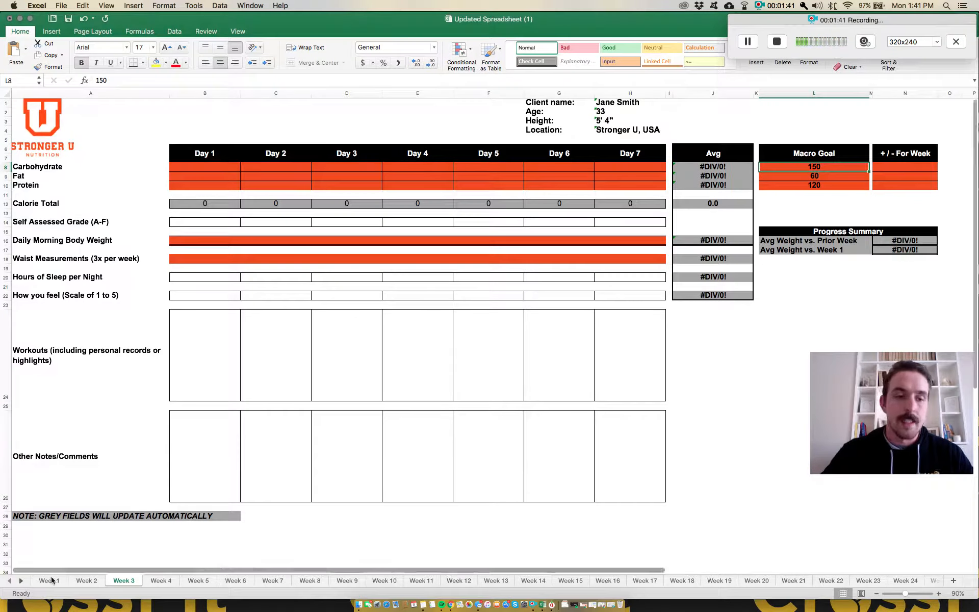
Step: Return to the Week 2 sheet and enter 160 as the Day 1 carbohydrate amount
left_click(92, 582)
scroll(504, 351, "up", 3)
scroll(504, 351, "left", 2)
scroll(504, 351, "right", 4)
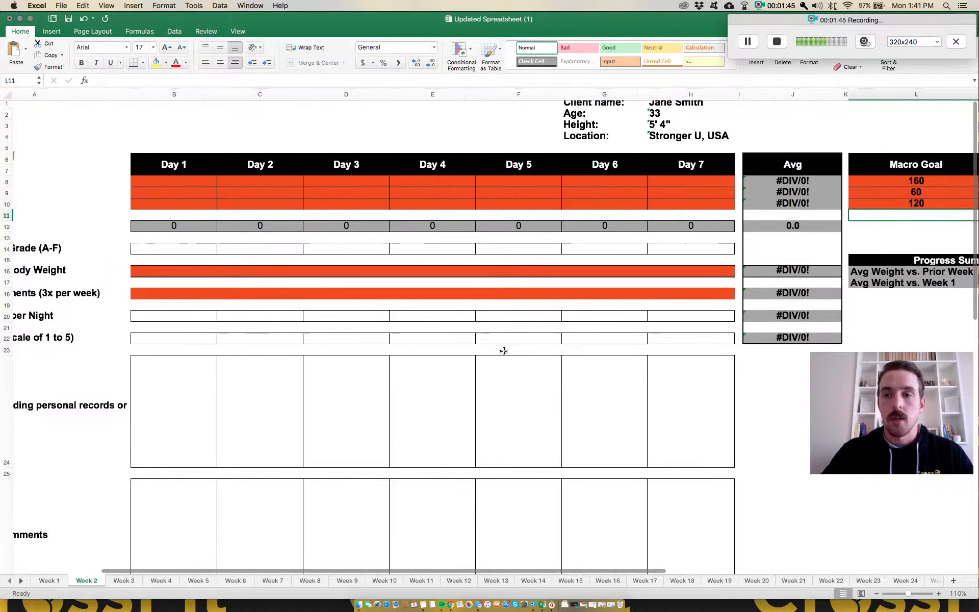
scroll(504, 351, "left", 2)
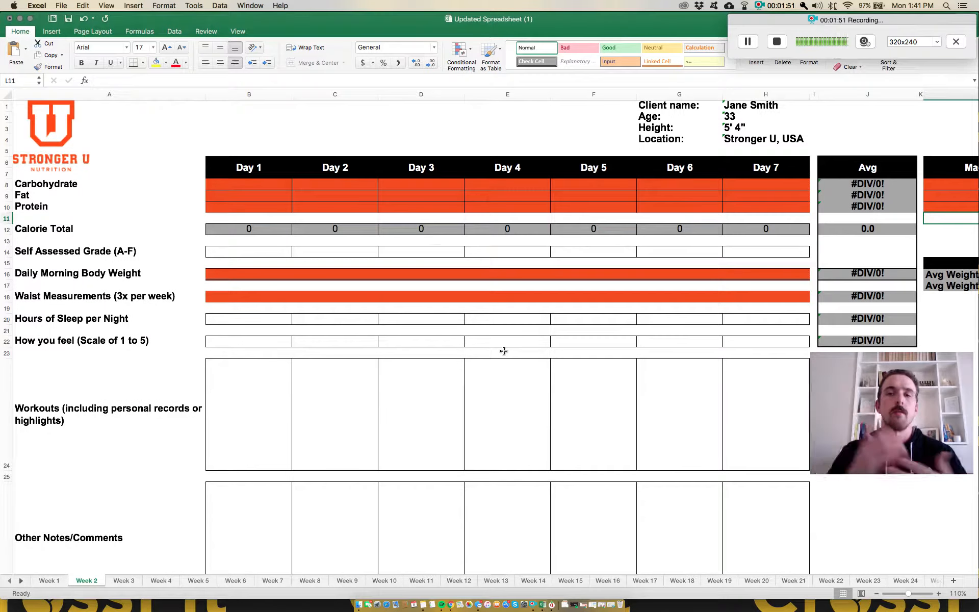
left_click(255, 184)
scroll(281, 250, "right", 2)
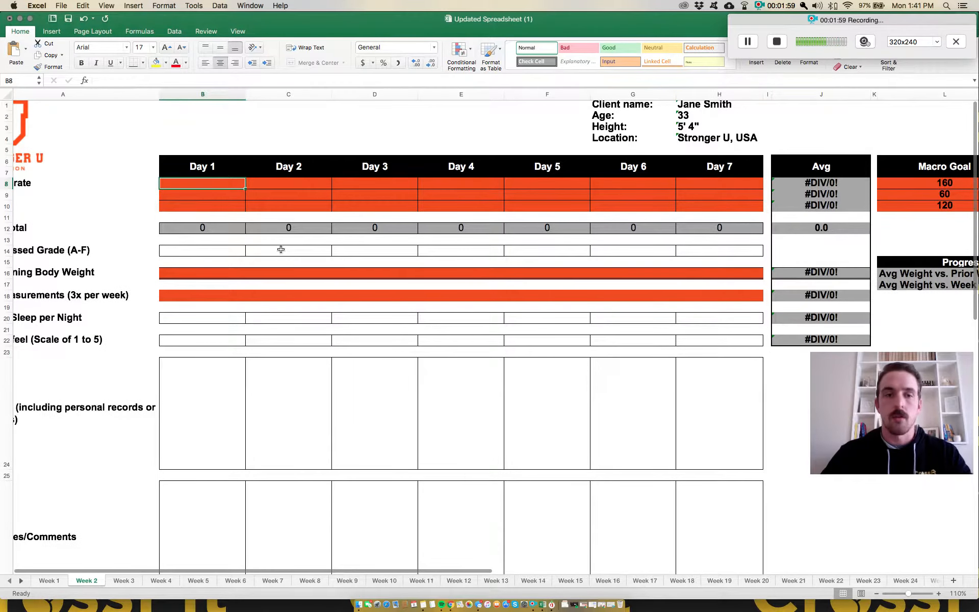
scroll(281, 250, "left", 2)
type("160")
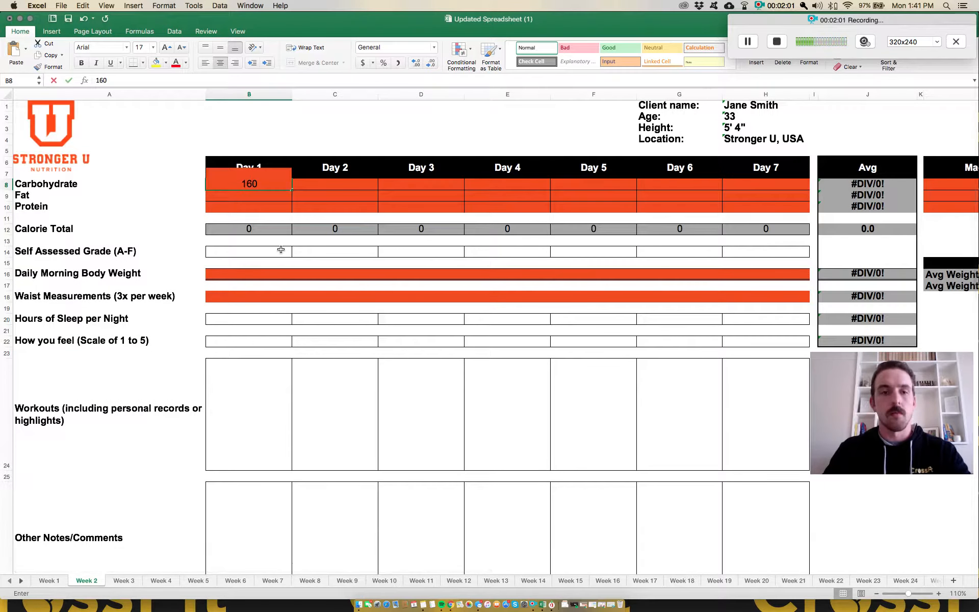
key("Return")
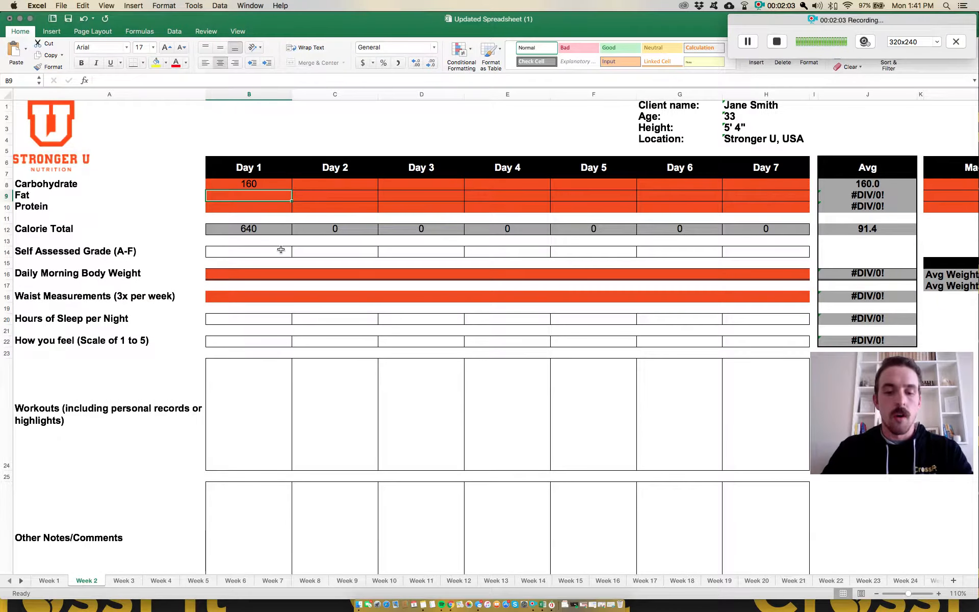
Step: Enter 67 for fat and 120 for protein under Day 1 of Week 2
type("67")
key("Return")
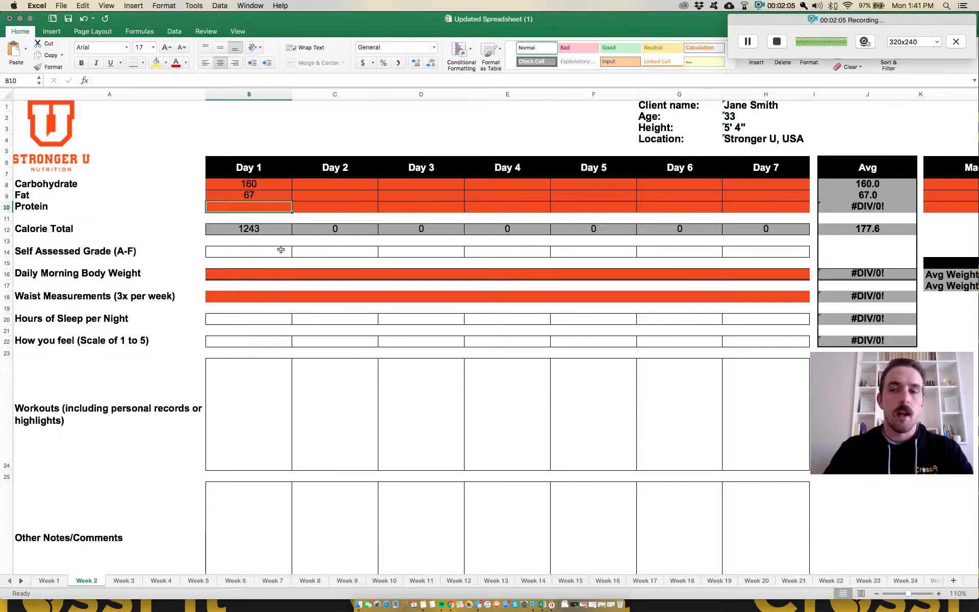
scroll(281, 250, "right", 2)
scroll(281, 250, "left", 2)
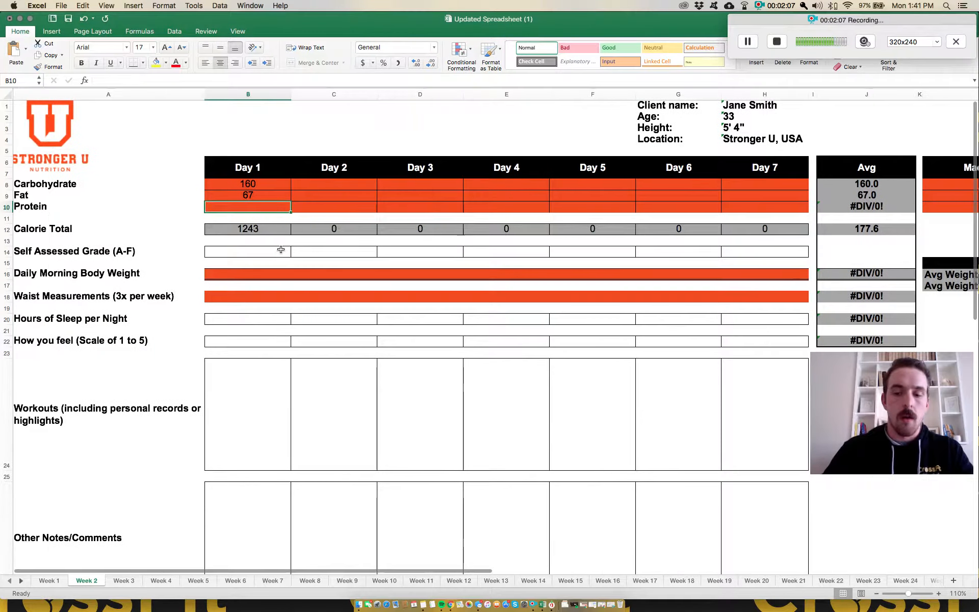
type("120")
key("Return")
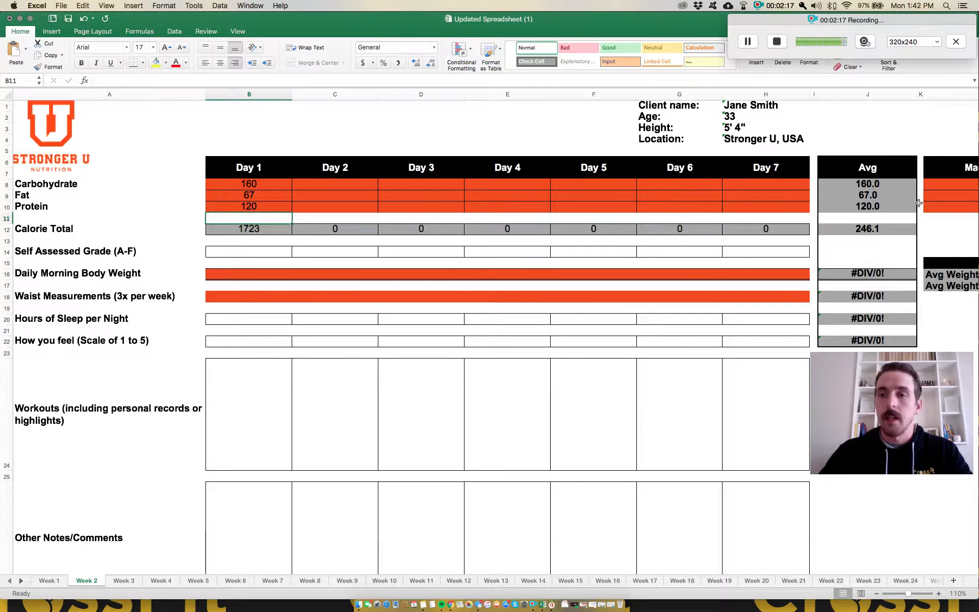
Step: Compare the Day 1 macros with the macro goals and enter B as the Day 1 self-assessed grade
scroll(881, 214, "right", 3)
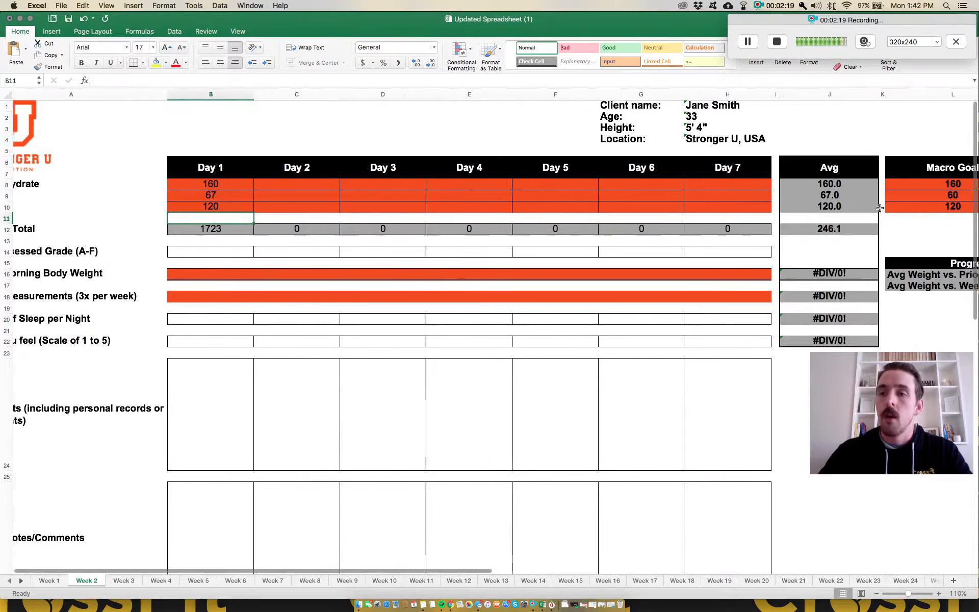
scroll(880, 208, "left", 4)
scroll(918, 204, "right", 5)
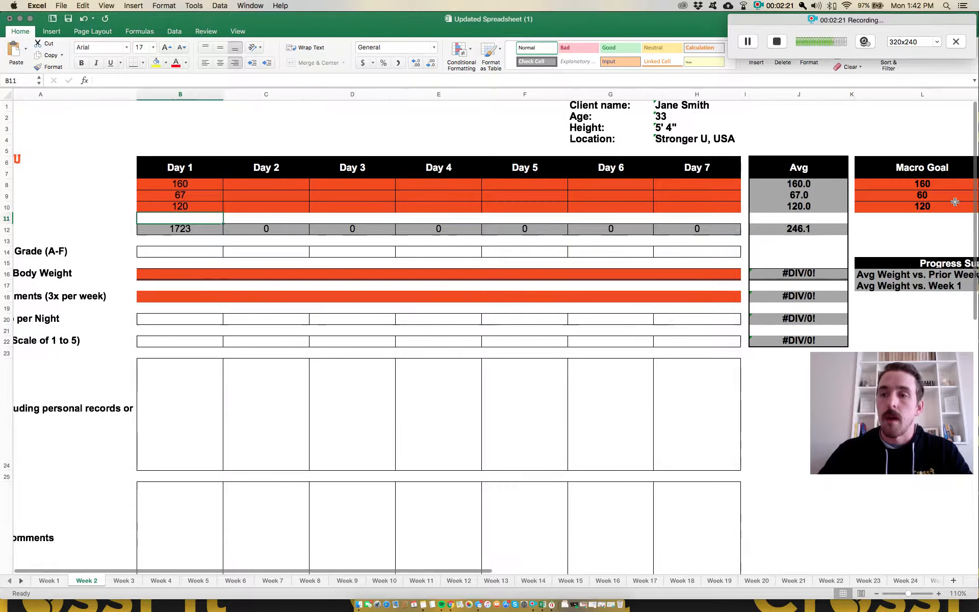
scroll(955, 202, "left", 4)
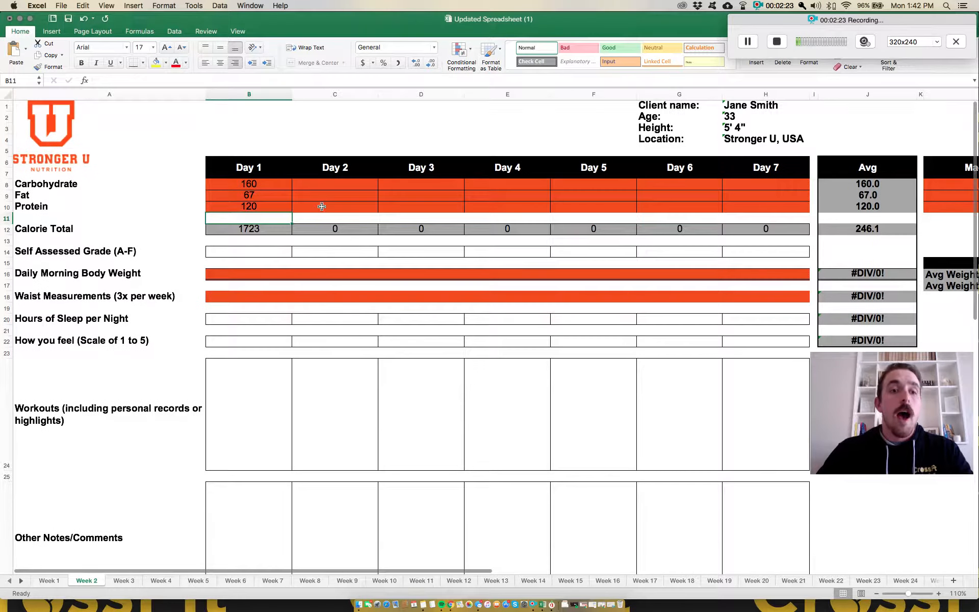
left_click(250, 252)
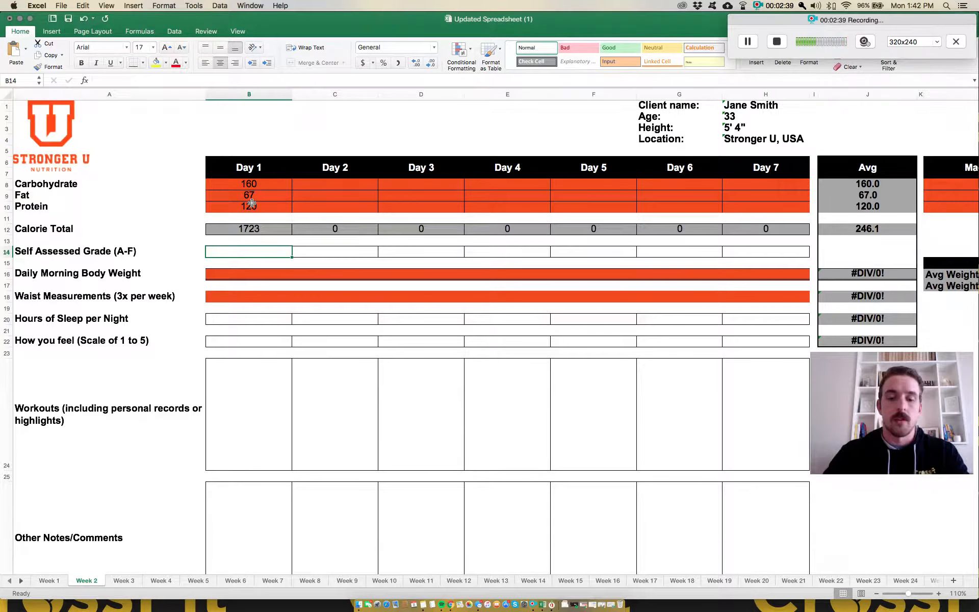
type("B")
Step: Record a Day 1 morning body weight of 150 and a waist measurement of 34
left_click(248, 277)
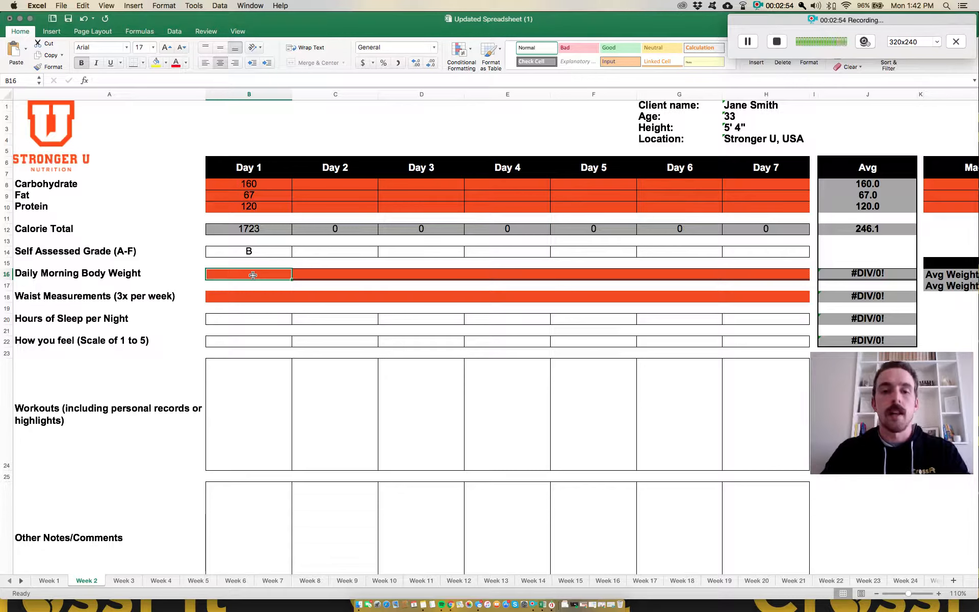
type("150")
key("Return")
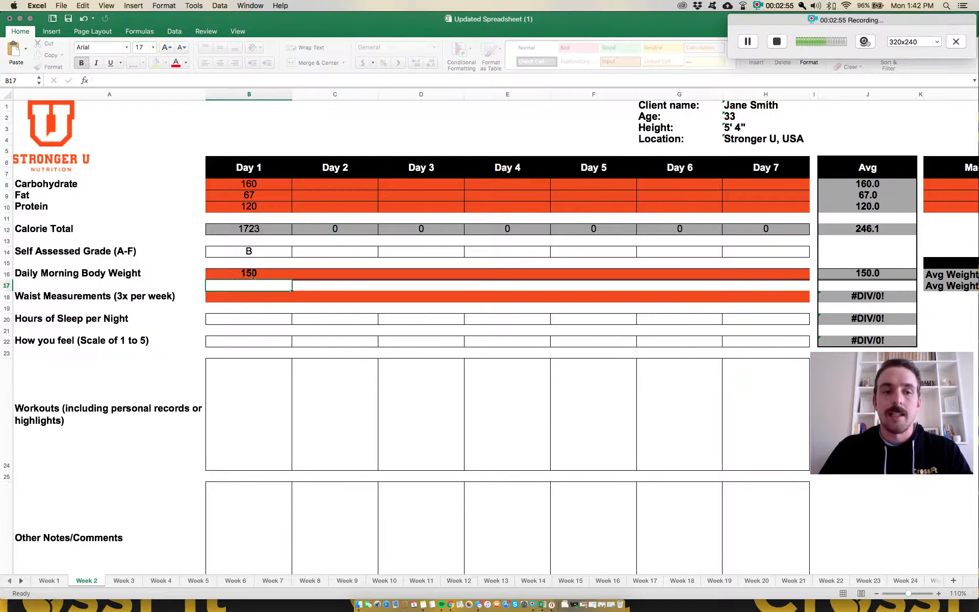
left_click(256, 298)
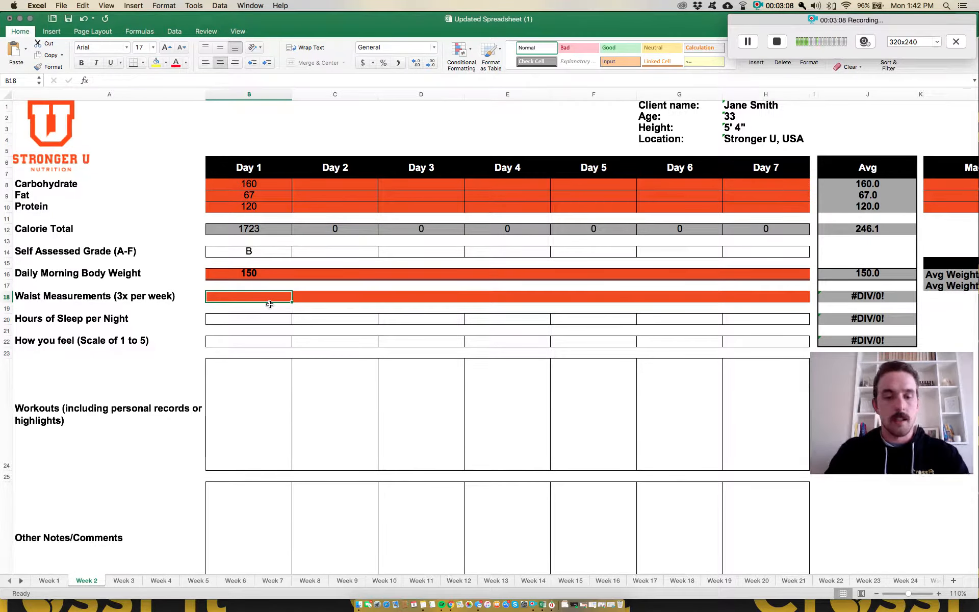
type("34")
key("Return")
key("Return")
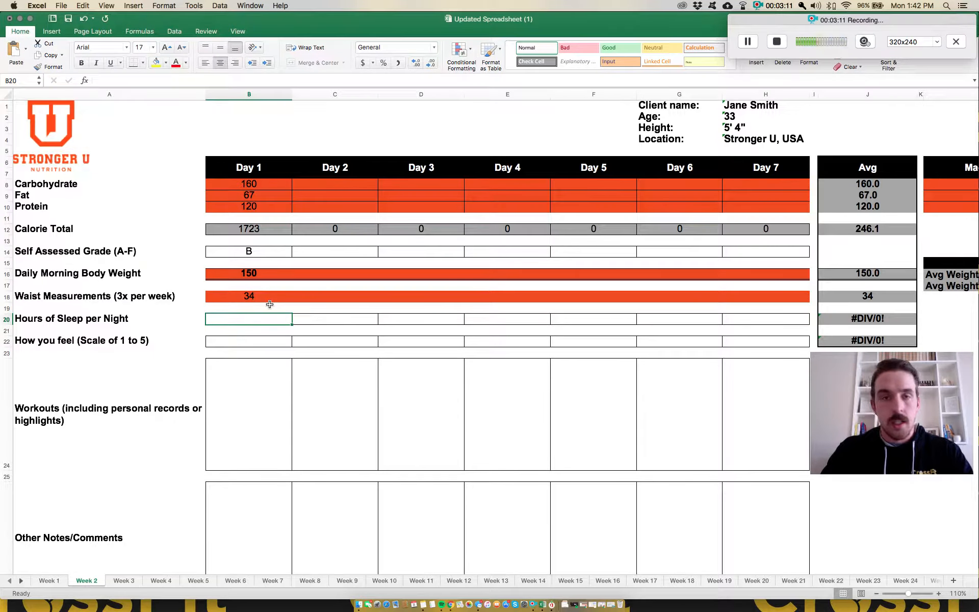
Step: Record 8 hours of sleep and a how-you-feel score of 5 for Day 1
type("8")
key("Return")
key("Return")
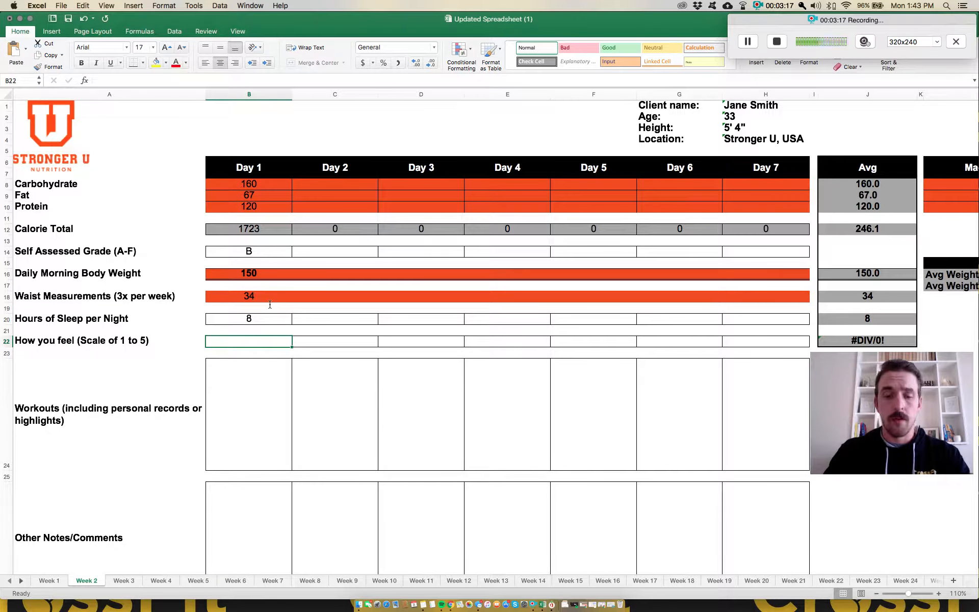
type("5")
key("Return")
key("Return")
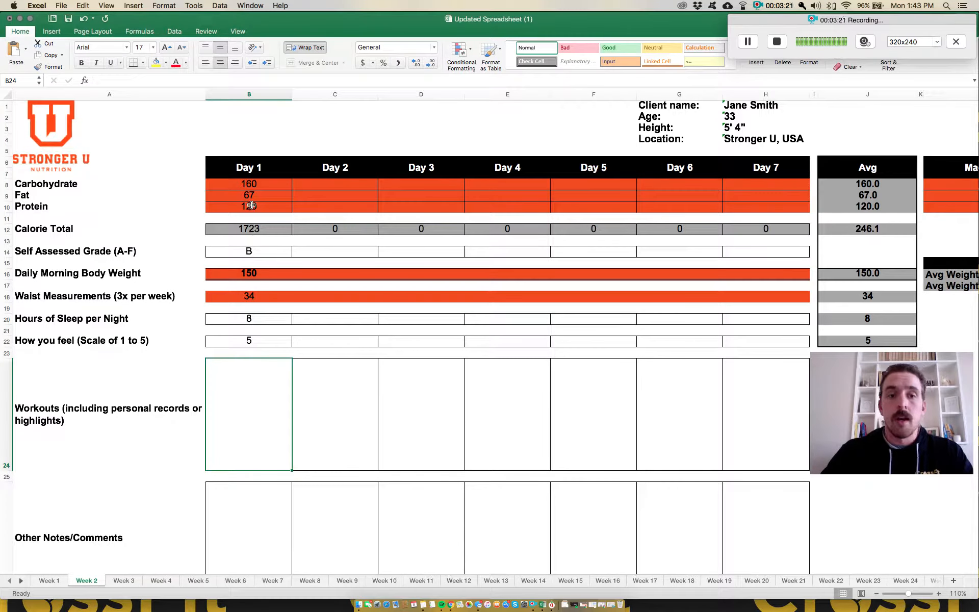
Step: Enter "CF class. 5x5 deadlifts. AMRAP 12 of pull ups, push ups, and sit ups." as the Day 1 workout
scroll(244, 268, "down", 5)
scroll(244, 268, "down", 2)
scroll(244, 268, "left", 1)
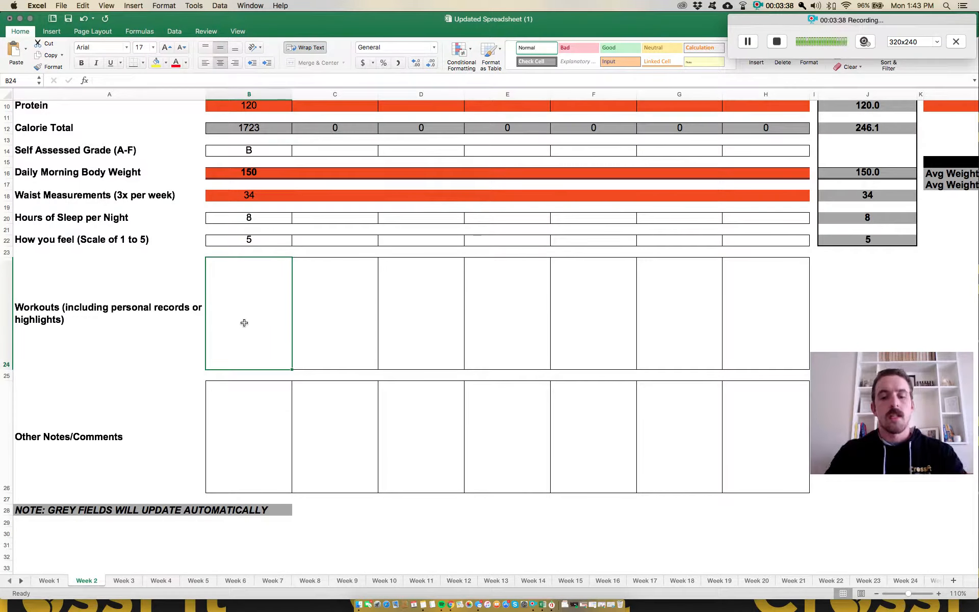
type("CF clas")
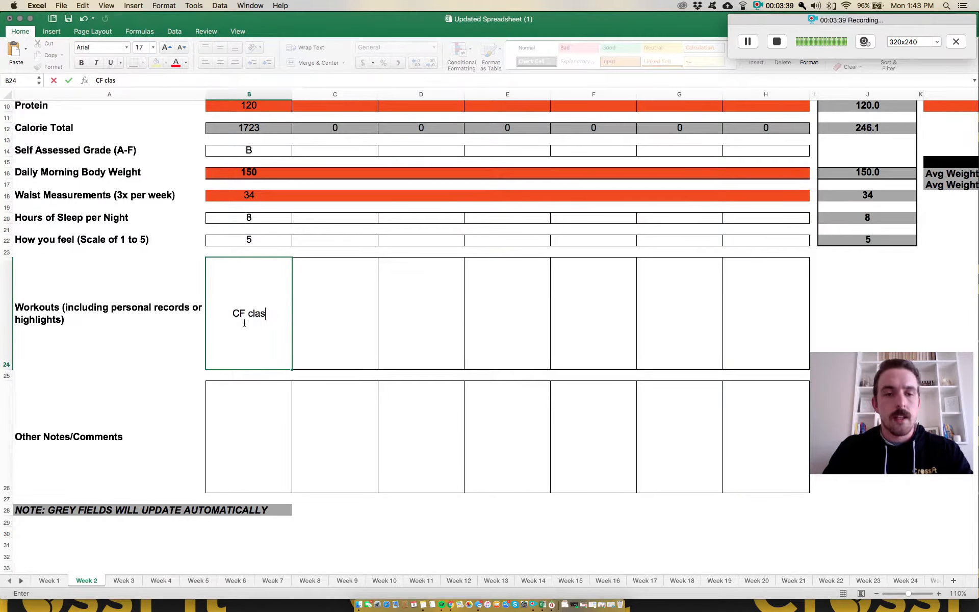
type("s toda")
key("BackSpace")
key("BackSpace")
key("BackSpace")
key("BackSpace")
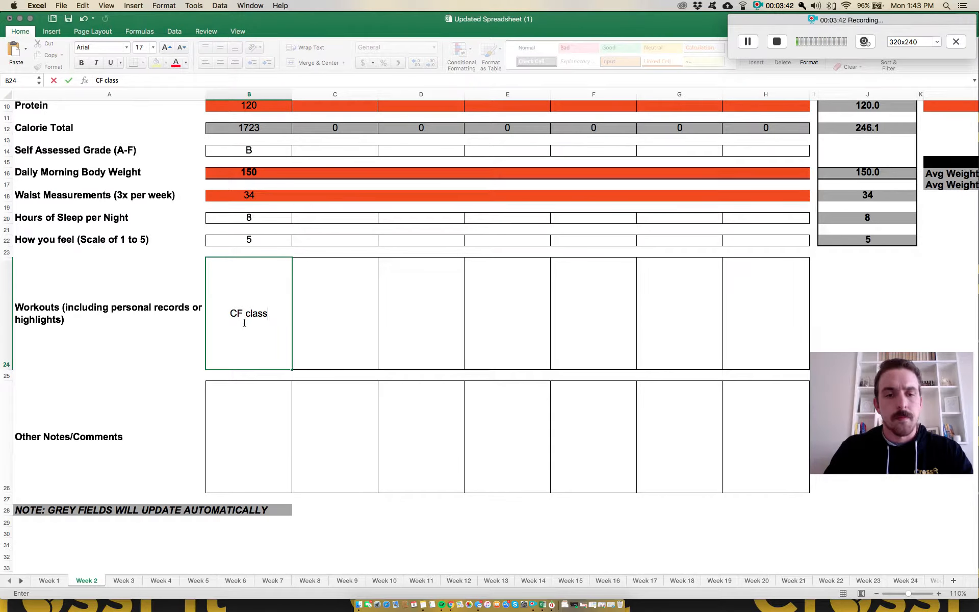
type(".")
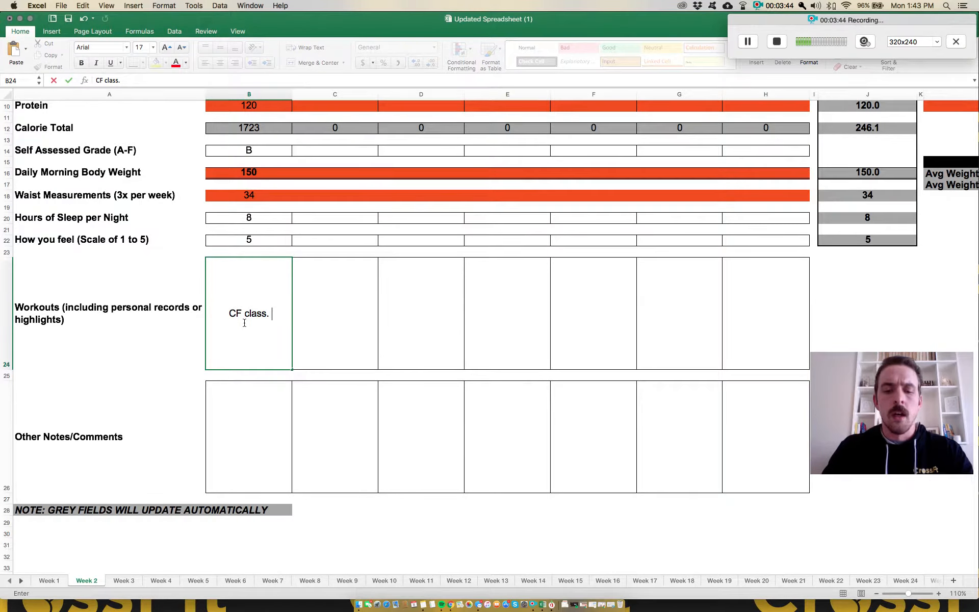
type(" 5x5 d")
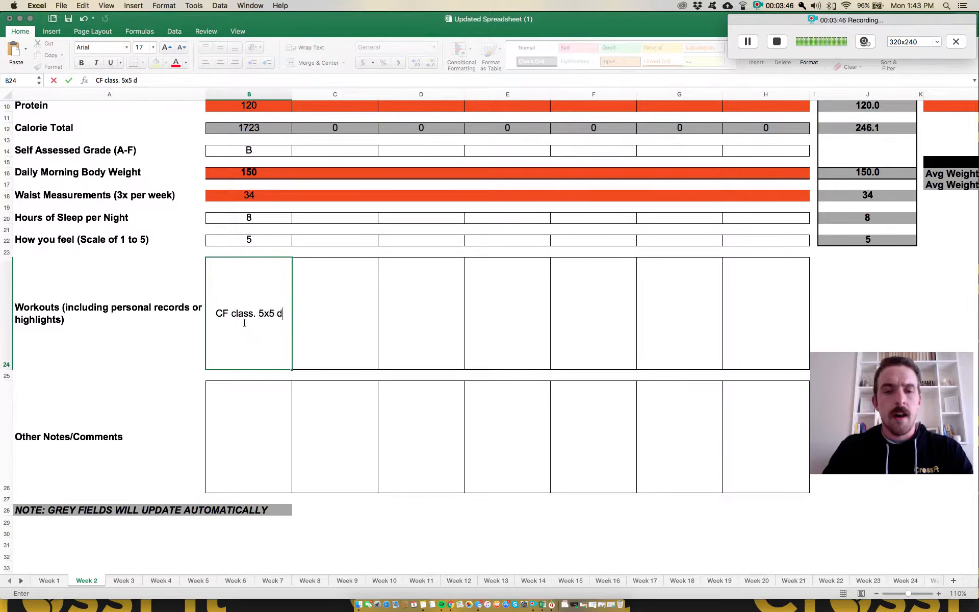
type("eadlifts. AM")
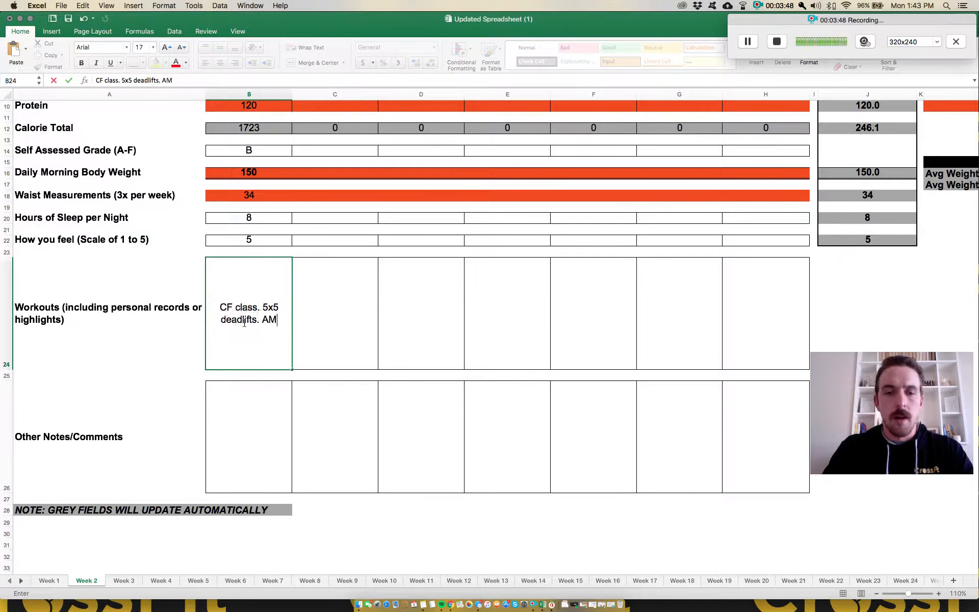
type("RAP 12 ")
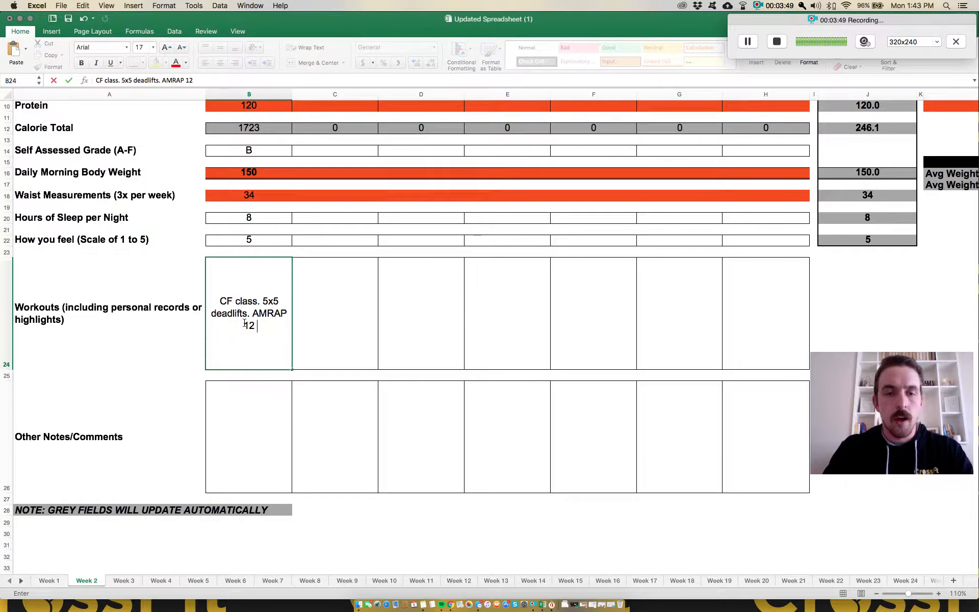
type("of pull ups, pus")
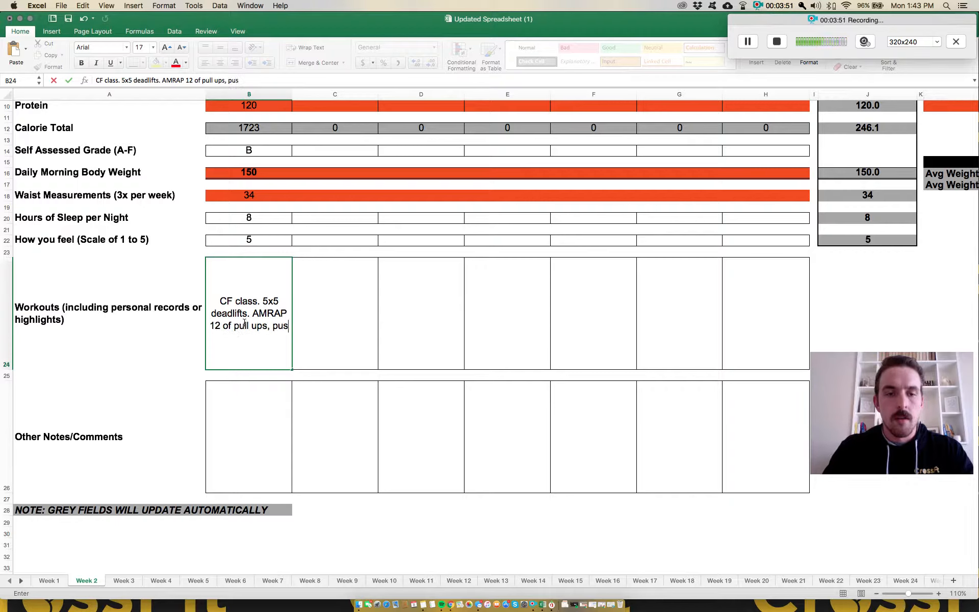
type("h ups, an")
type("d sit ups.")
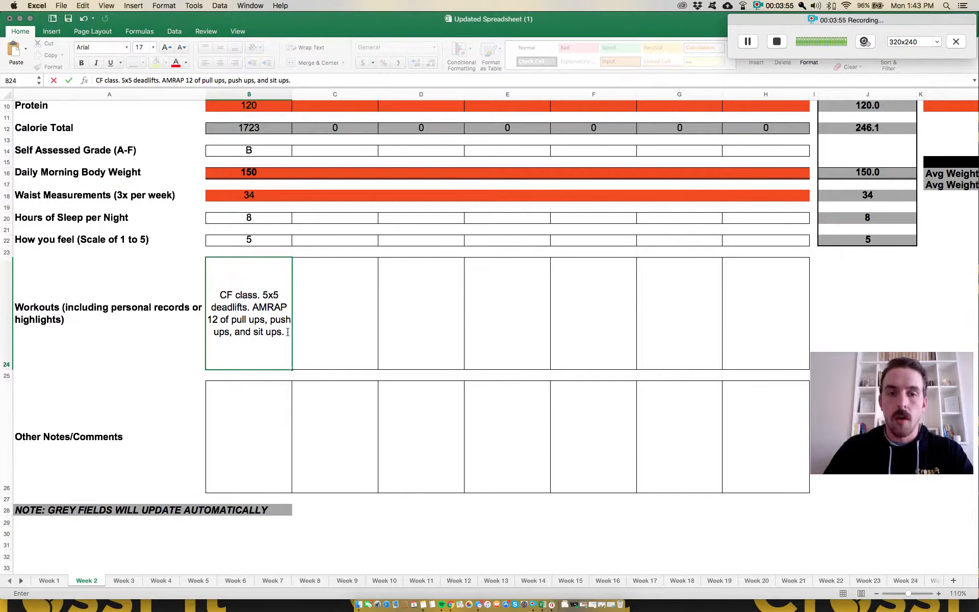
Step: Replace the whole Day 1 workout entry with "1 hour spin class."
left_click_drag(287, 332, 203, 295)
type("1 h")
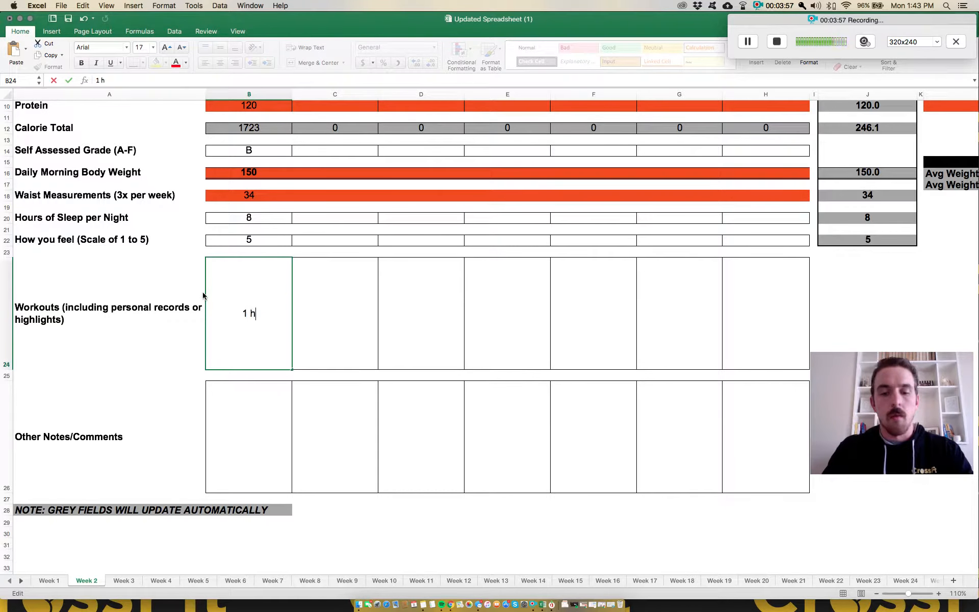
type("our spin class.")
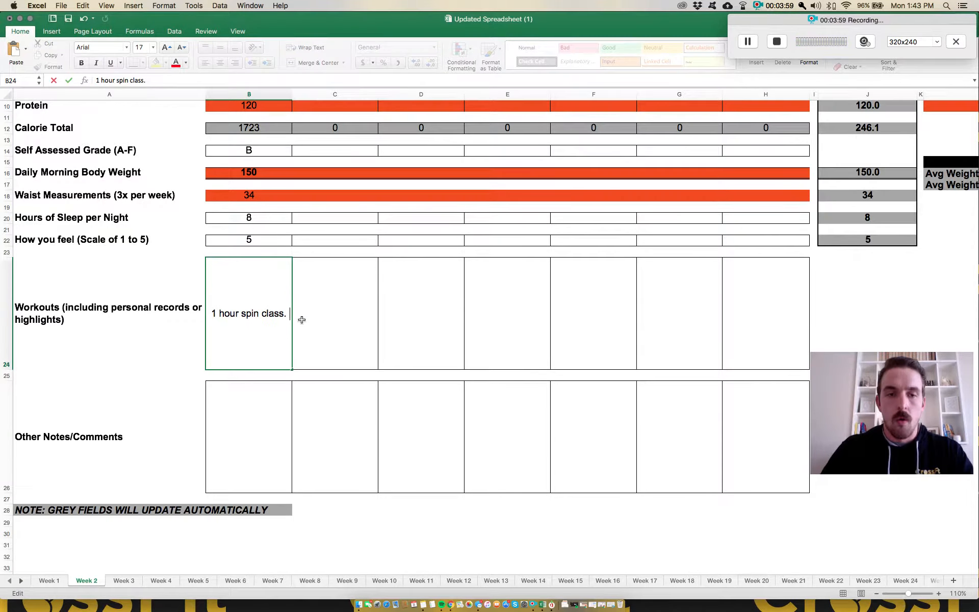
Step: Replace the Day 1 workout text with the run example "3 mile run in 28;3"
left_click_drag(290, 314, 203, 314)
key("BackSpace")
type("3")
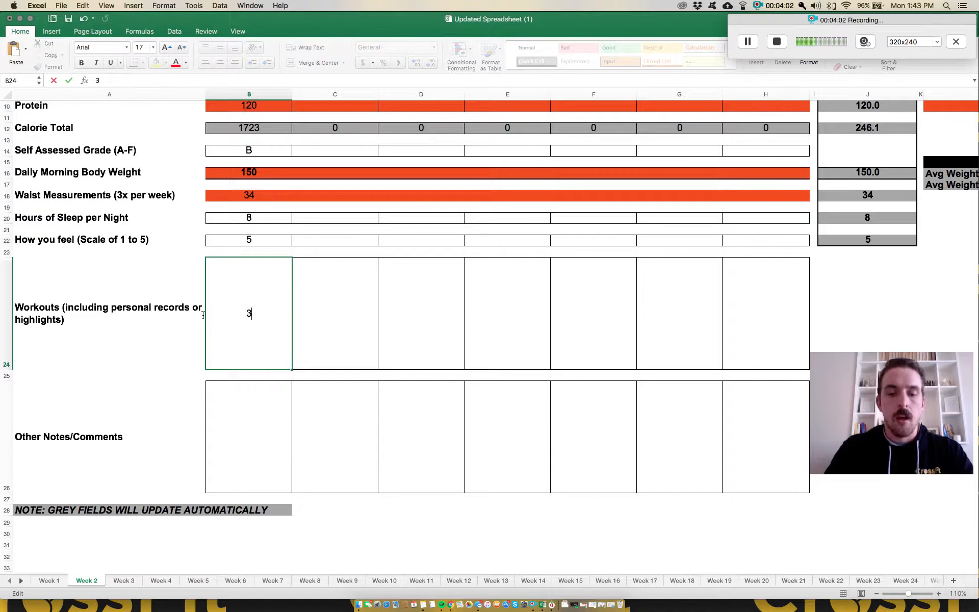
type(" mile run ")
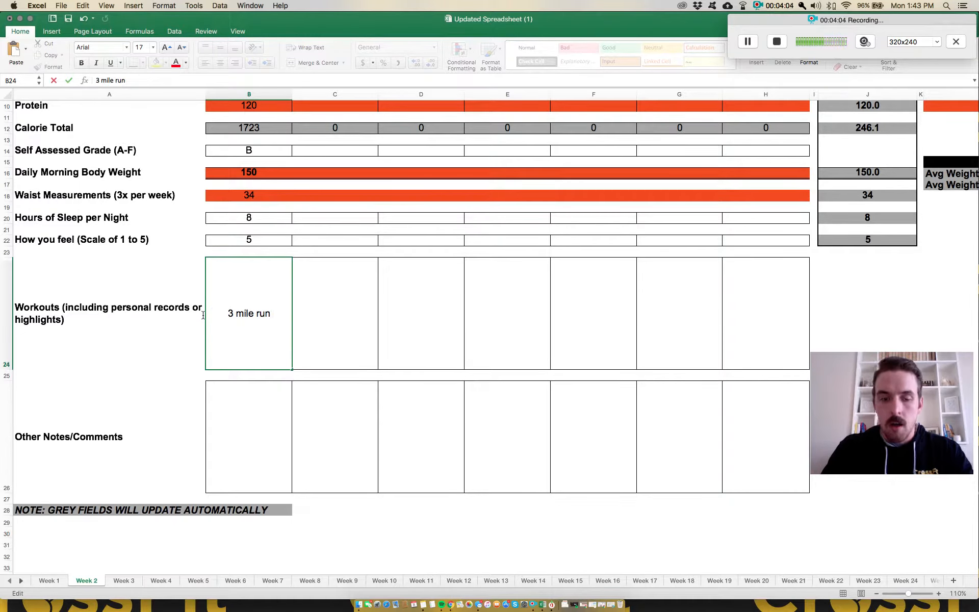
type("in 28;")
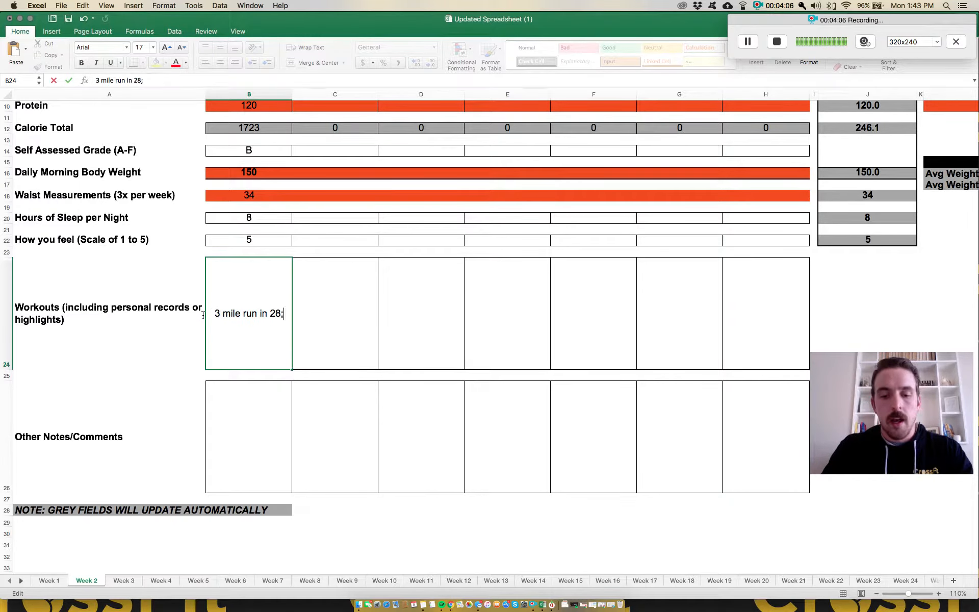
type("36")
key("BackSpace")
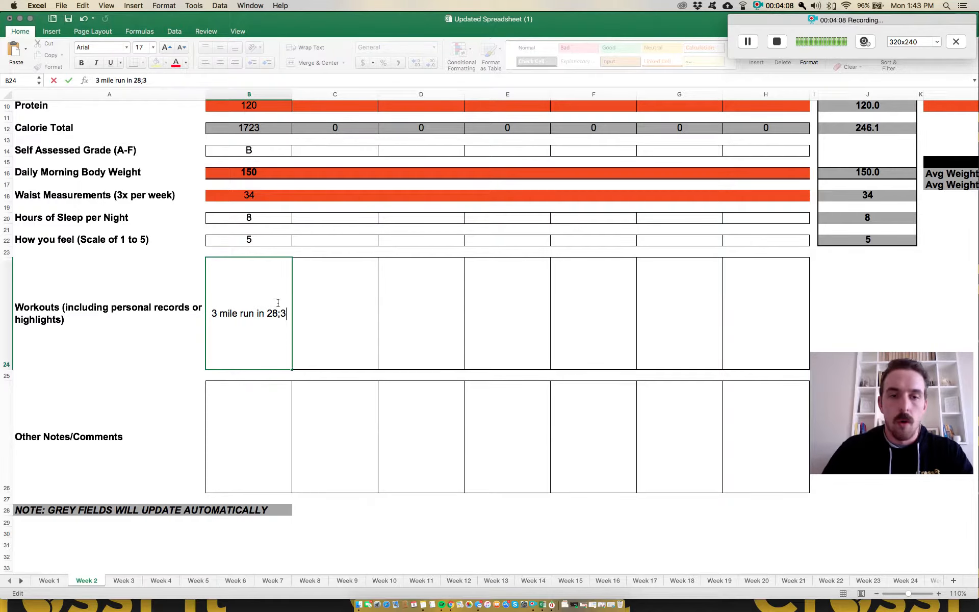
Step: Replace the Day 1 workout entry with the step count "11,454 steps."
left_click_drag(291, 313, 210, 313)
key("BackSpace")
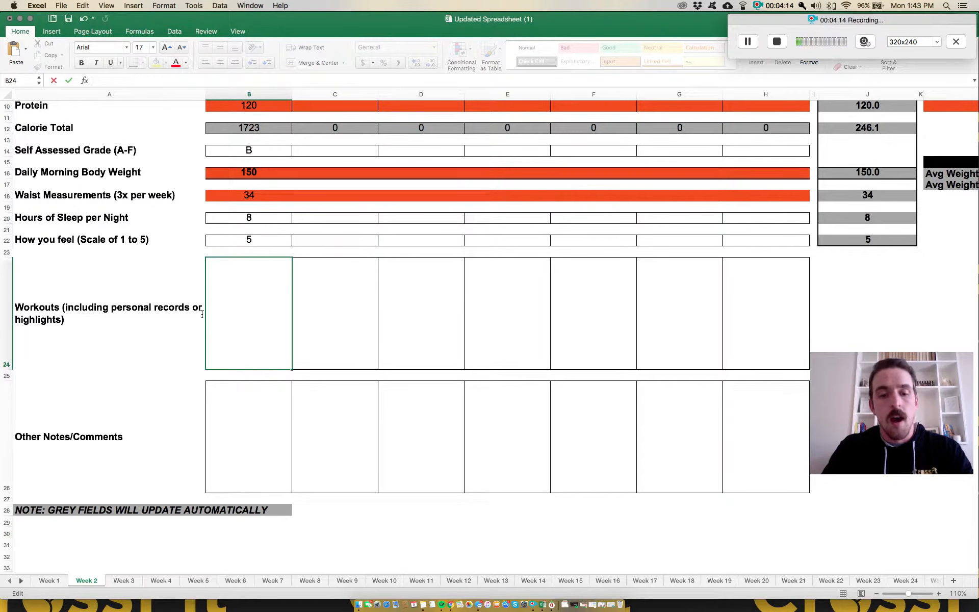
type("11,454")
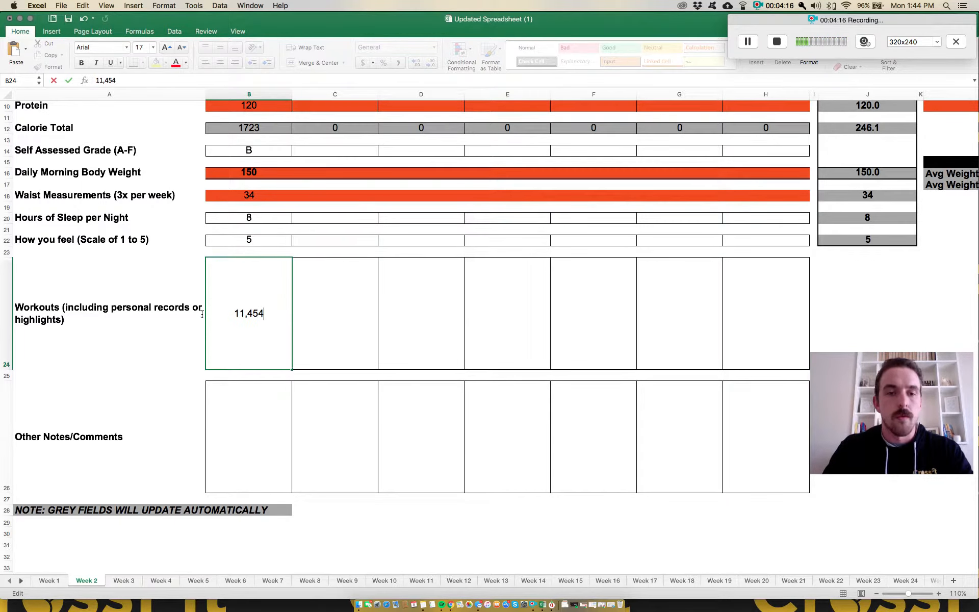
type(" steps.")
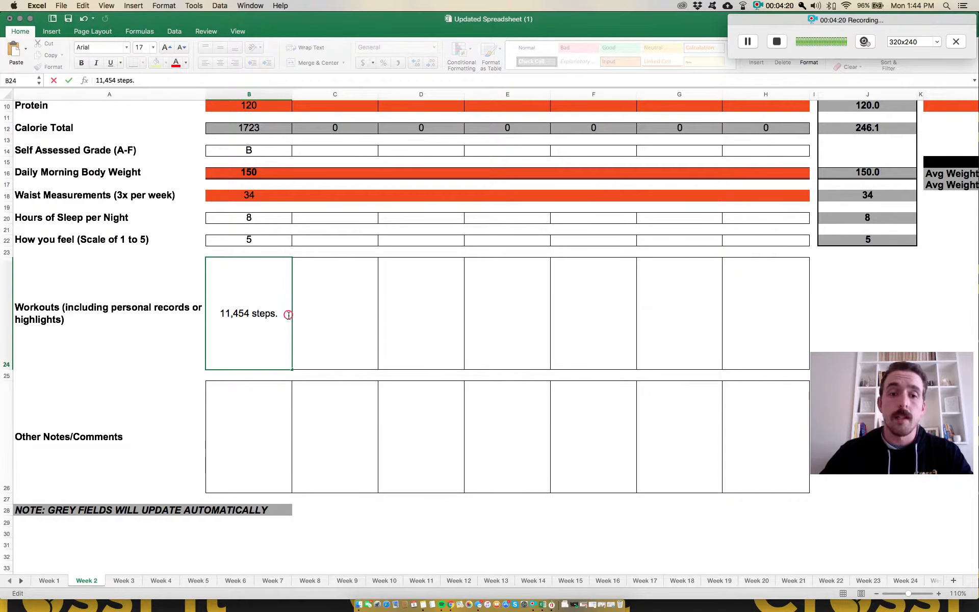
left_click_drag(288, 315, 209, 315)
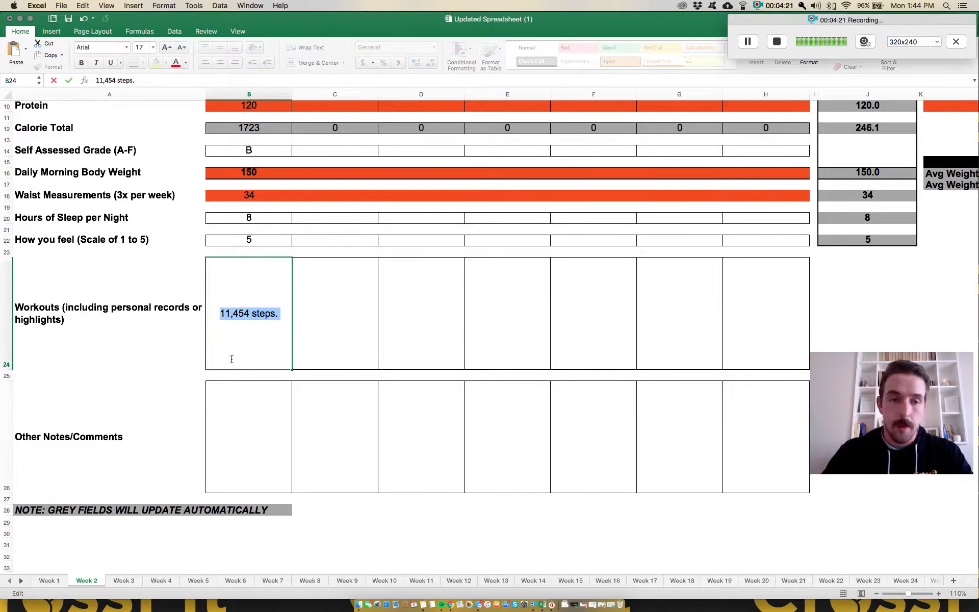
Step: Enter "Water: 144oz" in the Day 1 cell for other notes and comments
left_click(246, 417)
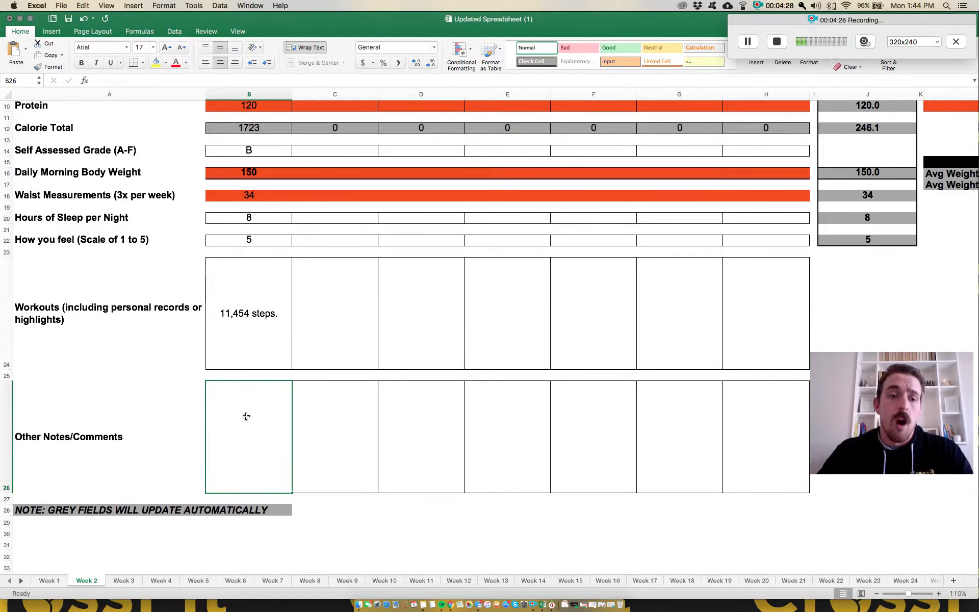
type("Water: ")
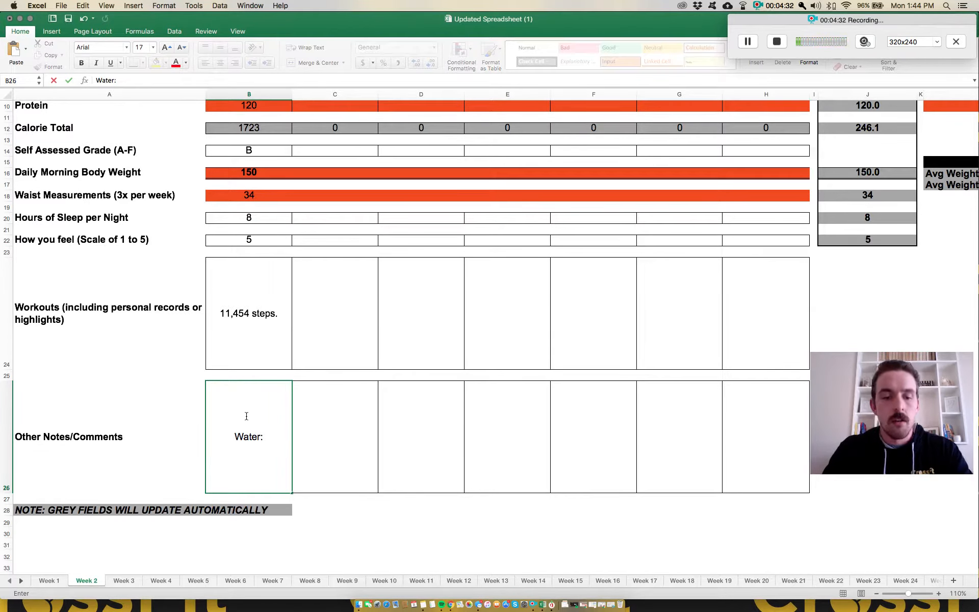
type("144oz")
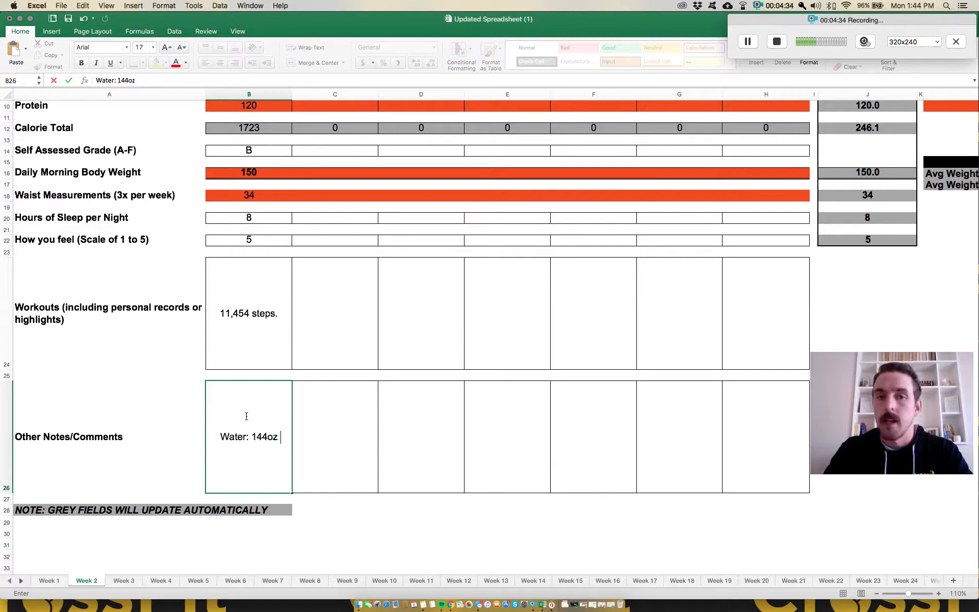
Step: Replace the Day 1 note with "Fiber: 22g" and clear the note text again
left_click_drag(286, 436, 216, 436)
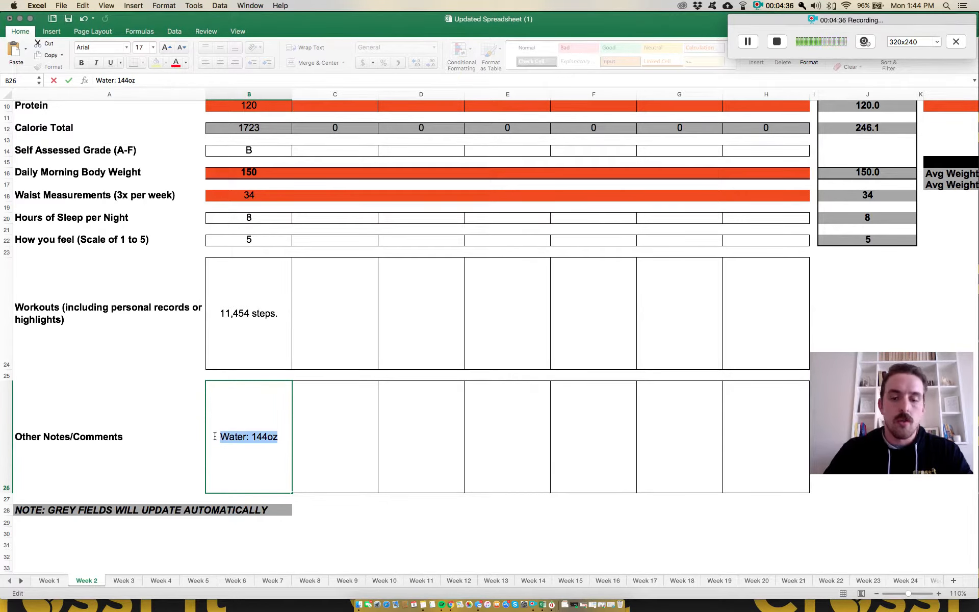
type("Fiber: 22g")
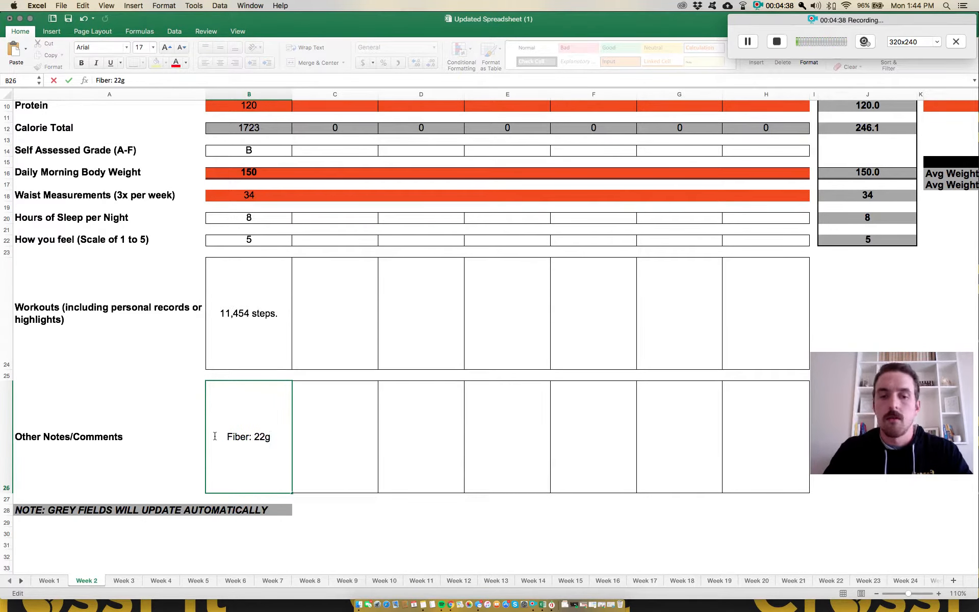
key("BackSpace")
key("BackSpace")
key("BackSpace")
key("BackSpace")
key("BackSpace")
key("BackSpace")
key("BackSpace")
key("BackSpace")
key("BackSpace")
key("BackSpace")
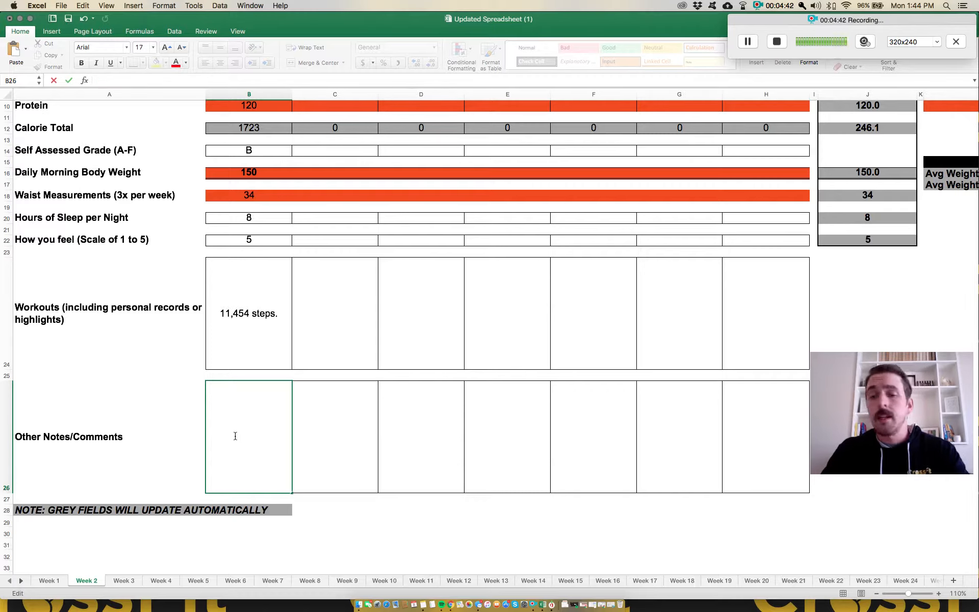
Step: Enter the Day 1 note "Felt great today. Wasn't hungry, feels like a lot of food but I know I can do it! :)" and clear it
type("Felt great today. ")
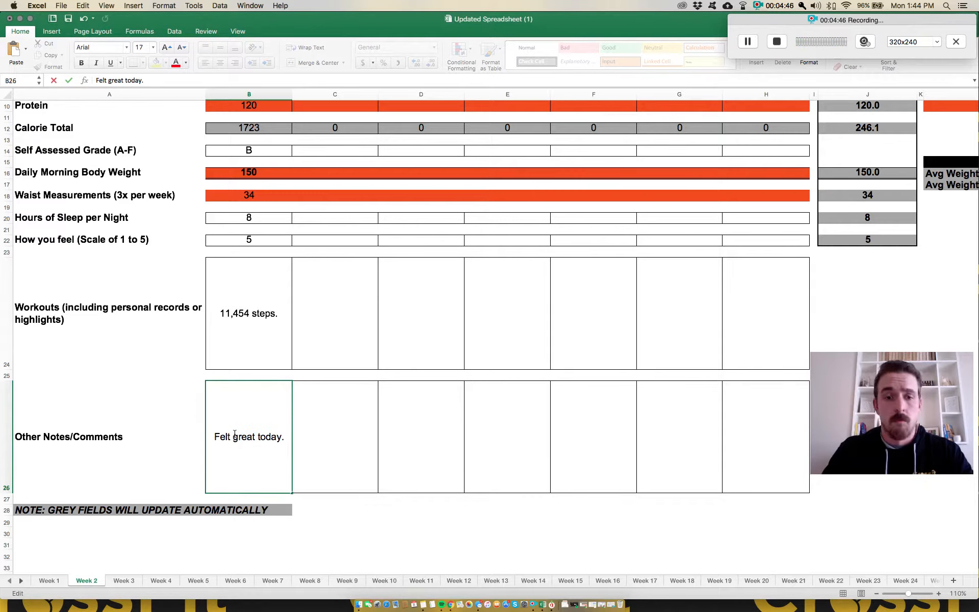
type("Wasn't hungry,")
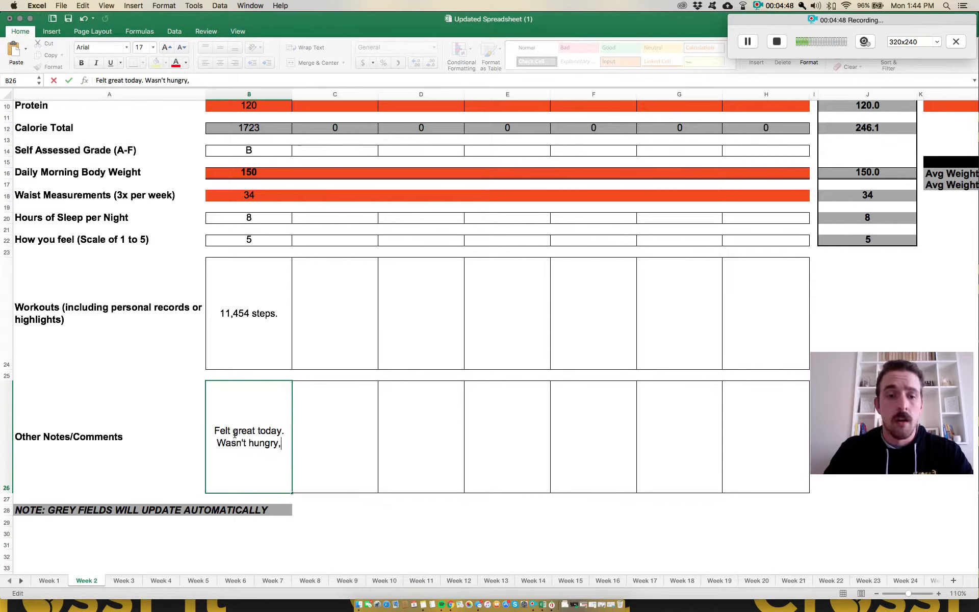
type(" feels like a l")
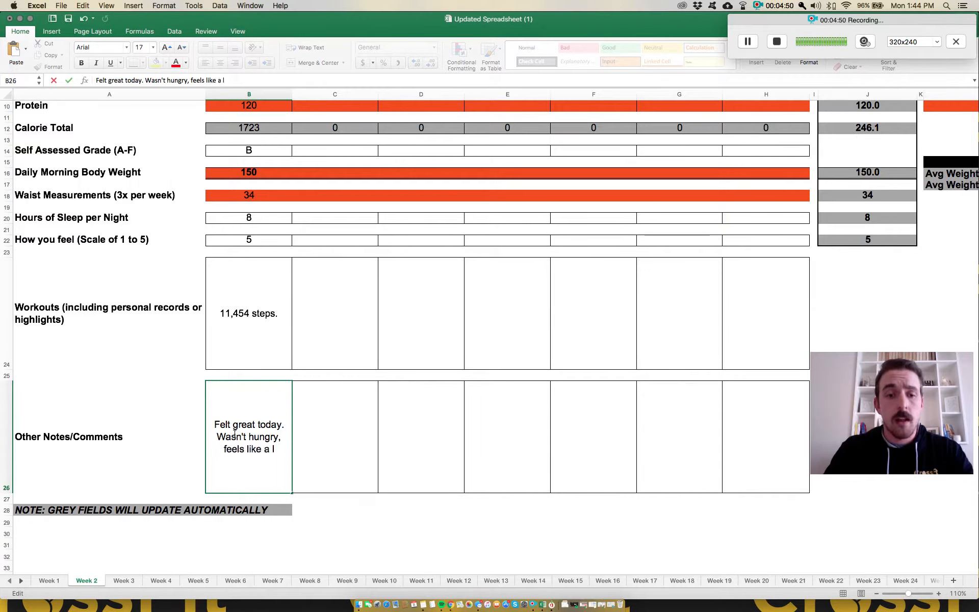
type("ot of food but I k")
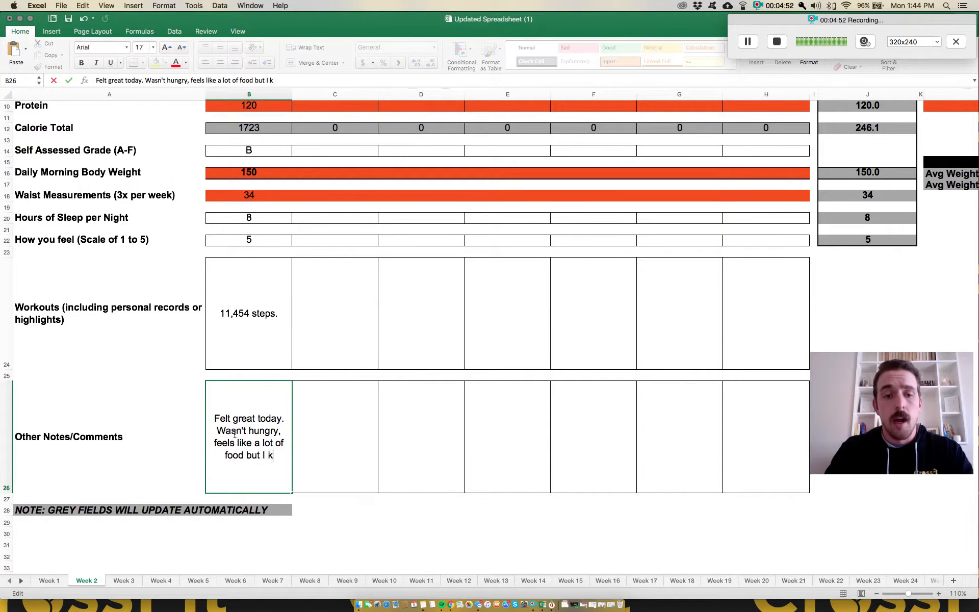
type("now I can do it! :)")
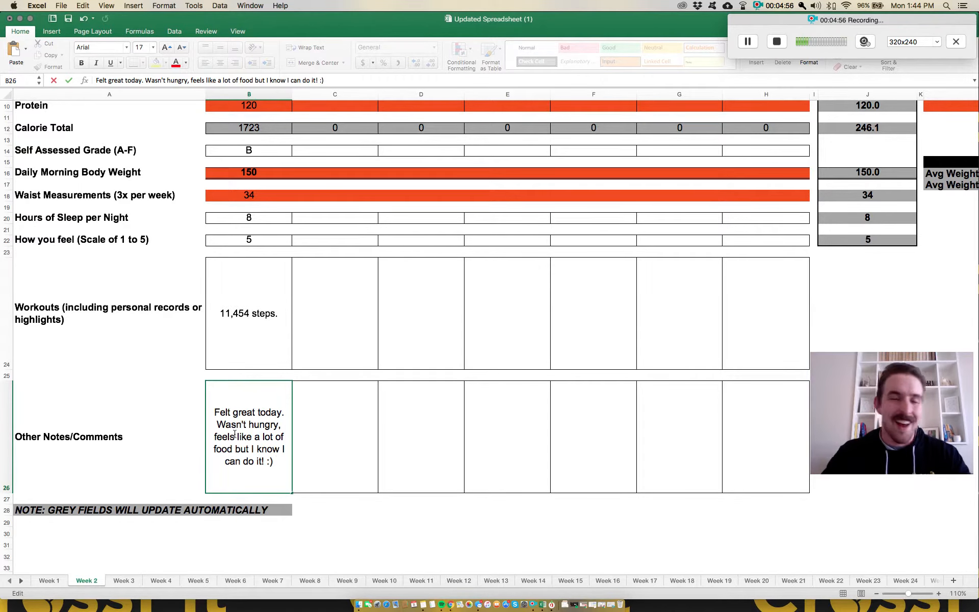
left_click_drag(283, 466, 184, 401)
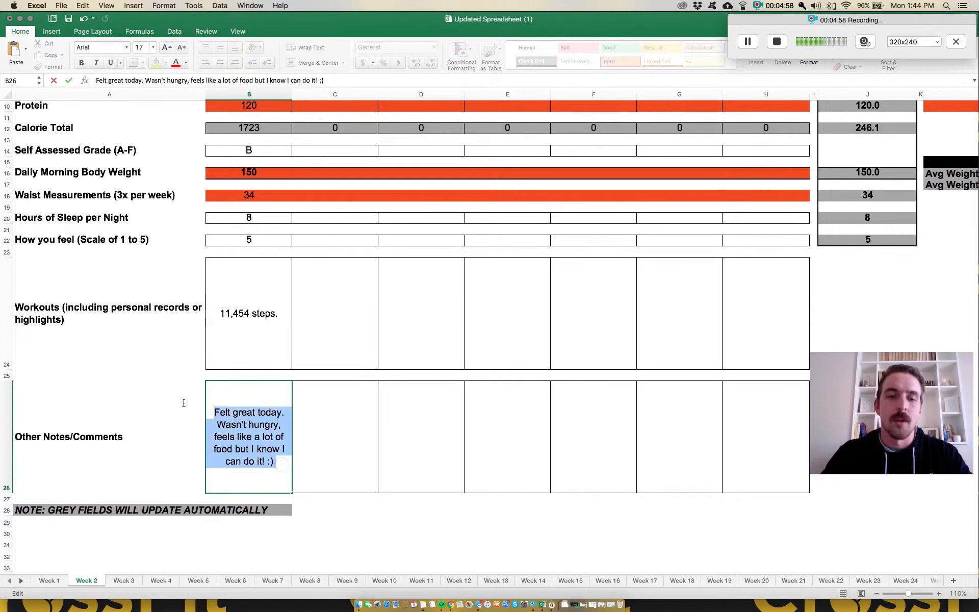
key("BackSpace")
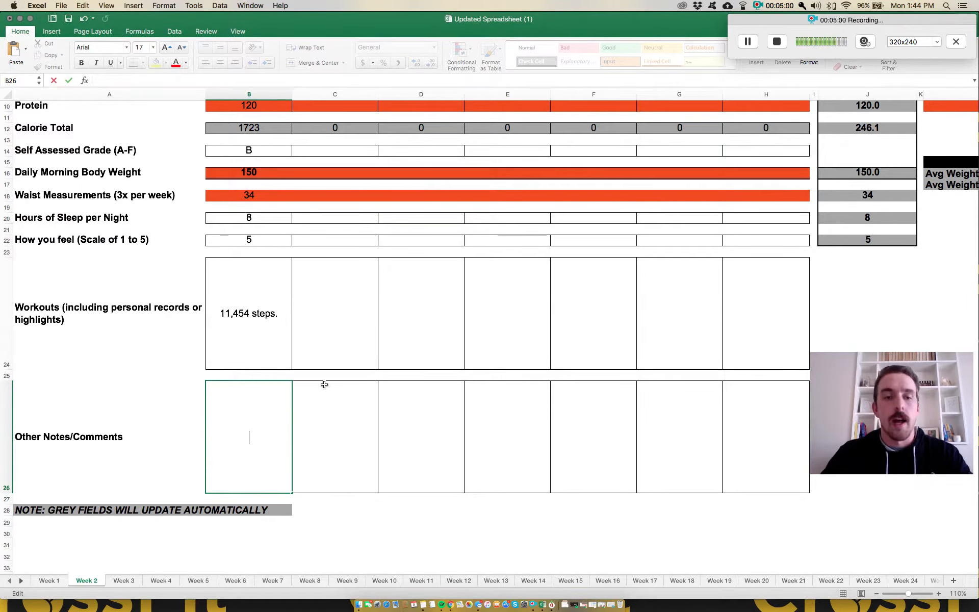
scroll(247, 371, "down", 2)
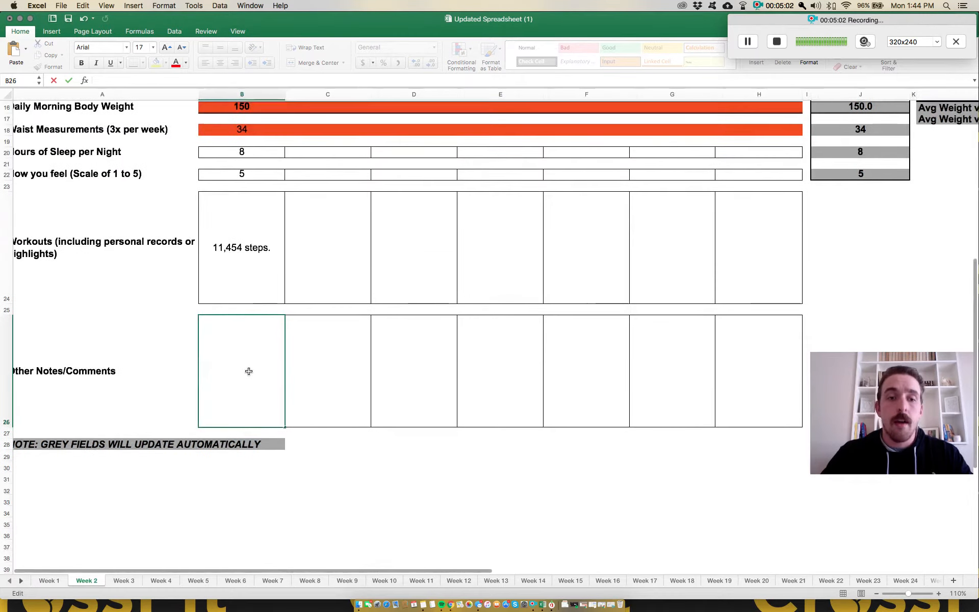
scroll(246, 372, "up", 5)
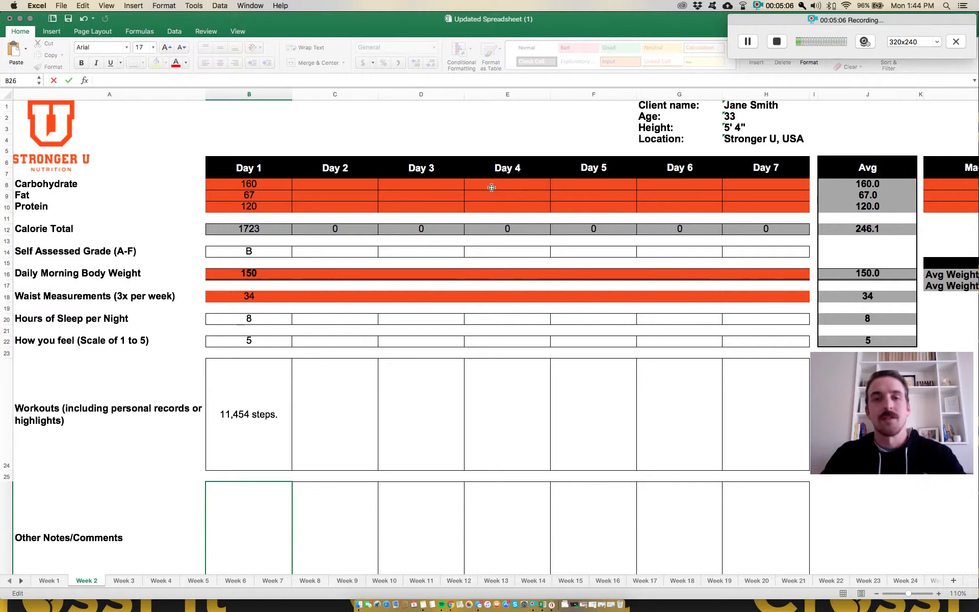
scroll(444, 236, "down", 1)
scroll(444, 236, "up", 1)
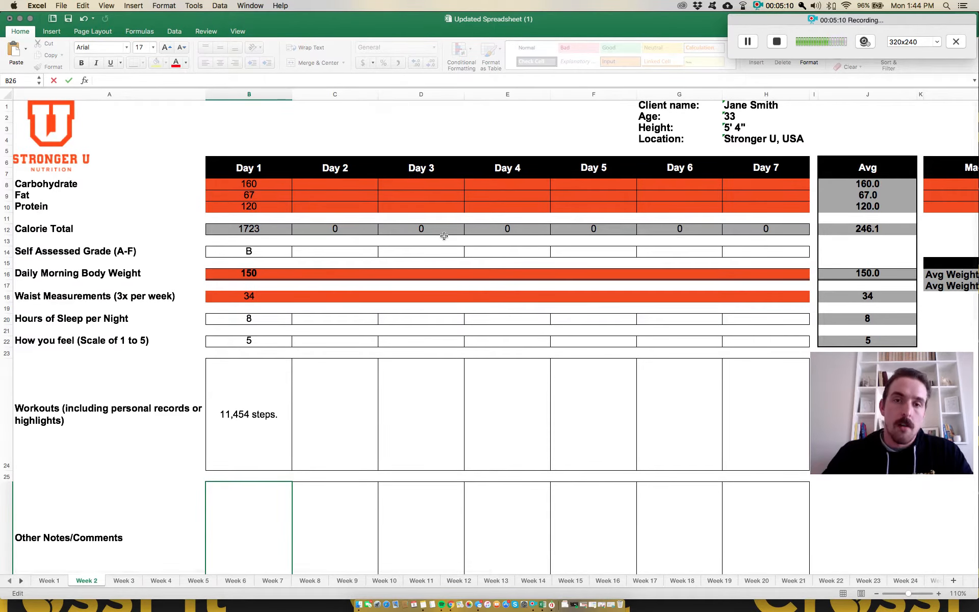
scroll(444, 236, "down", 1)
scroll(444, 236, "up", 1)
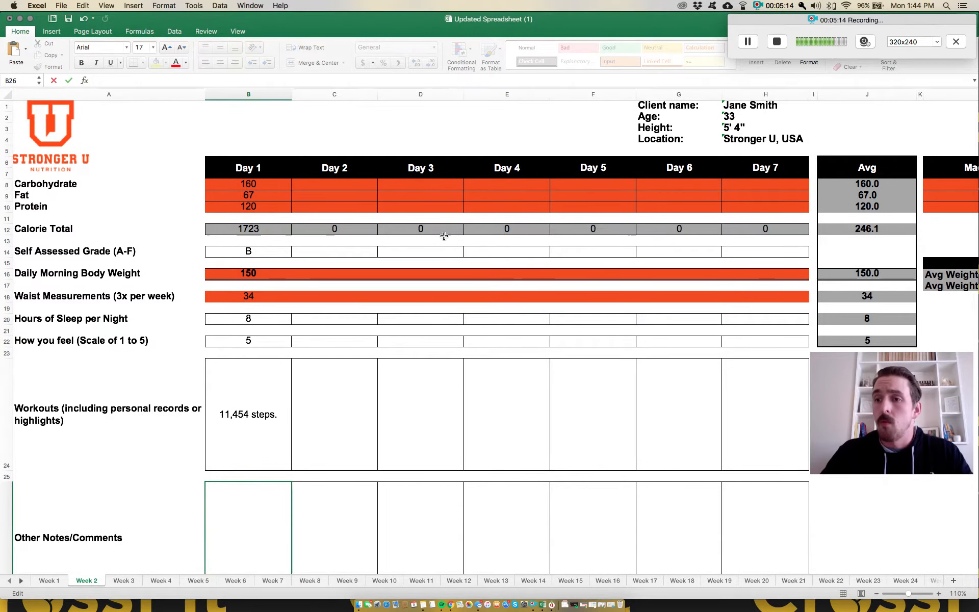
scroll(444, 237, "right", 2)
scroll(444, 236, "left", 2)
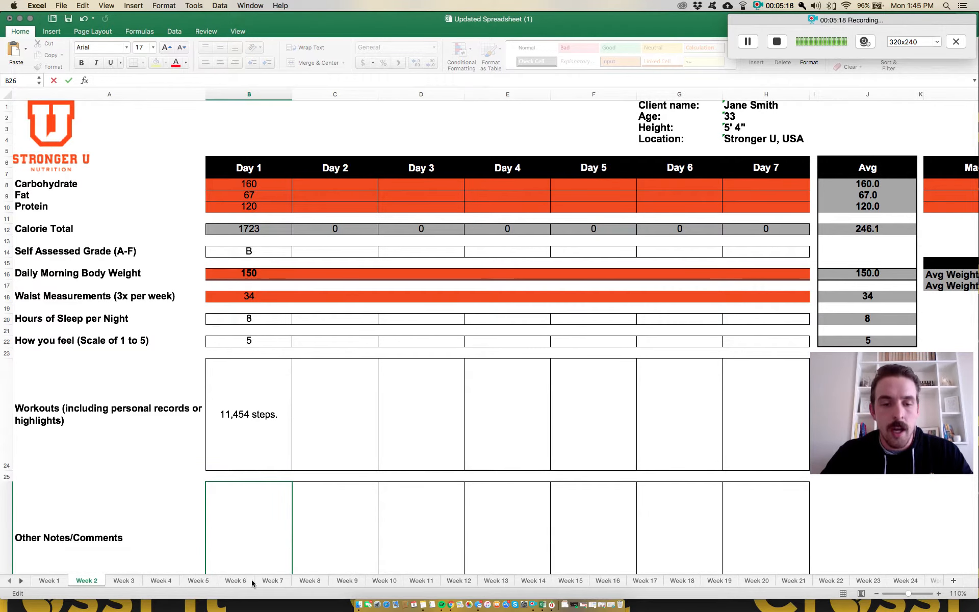
Step: Enter the Week 4 macro goals: 145 for carbohydrate, 50 for fat and 130 for protein
left_click(122, 581)
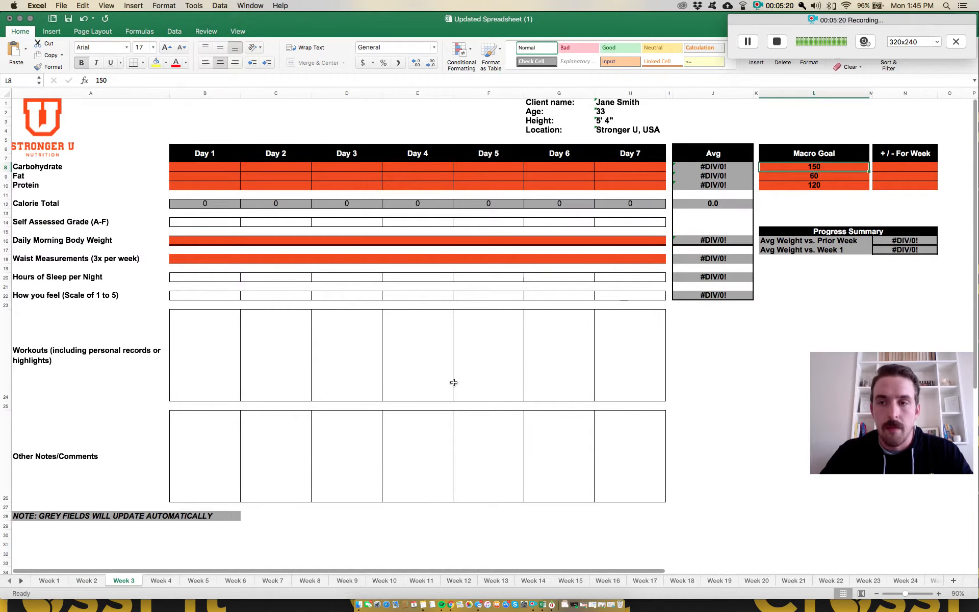
left_click(159, 581)
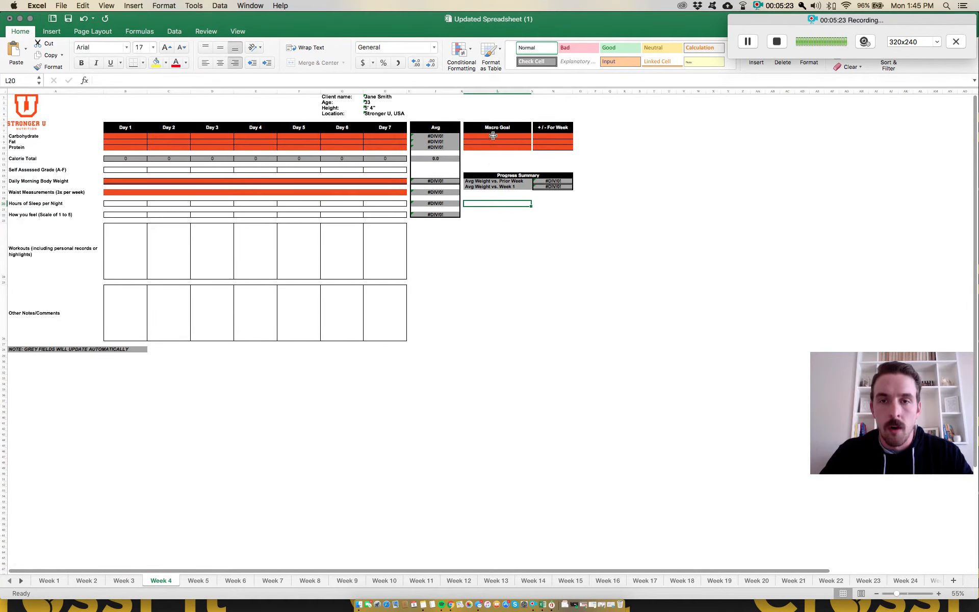
left_click(939, 594)
left_click(938, 594)
left_click(939, 594)
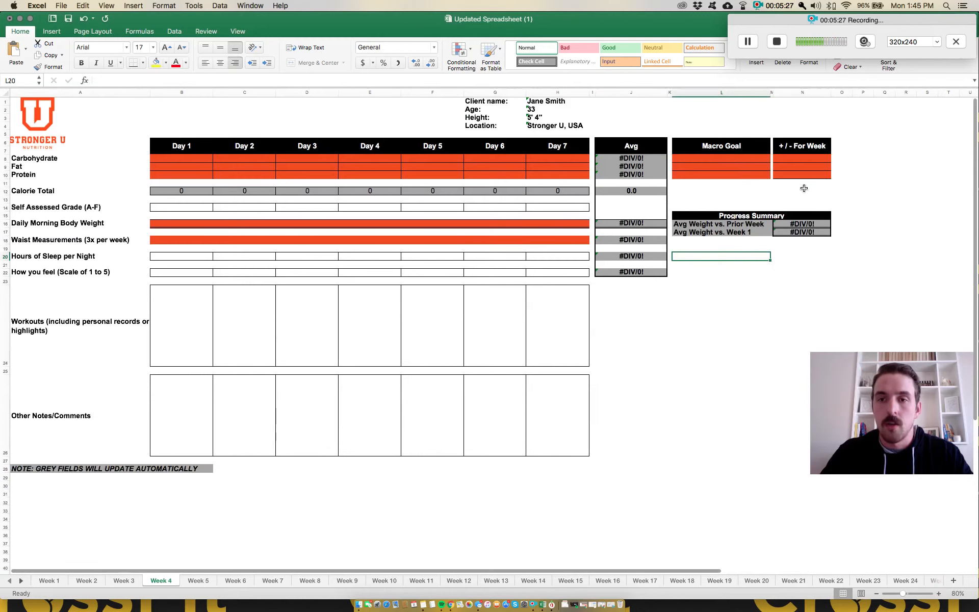
left_click(731, 158)
type("185")
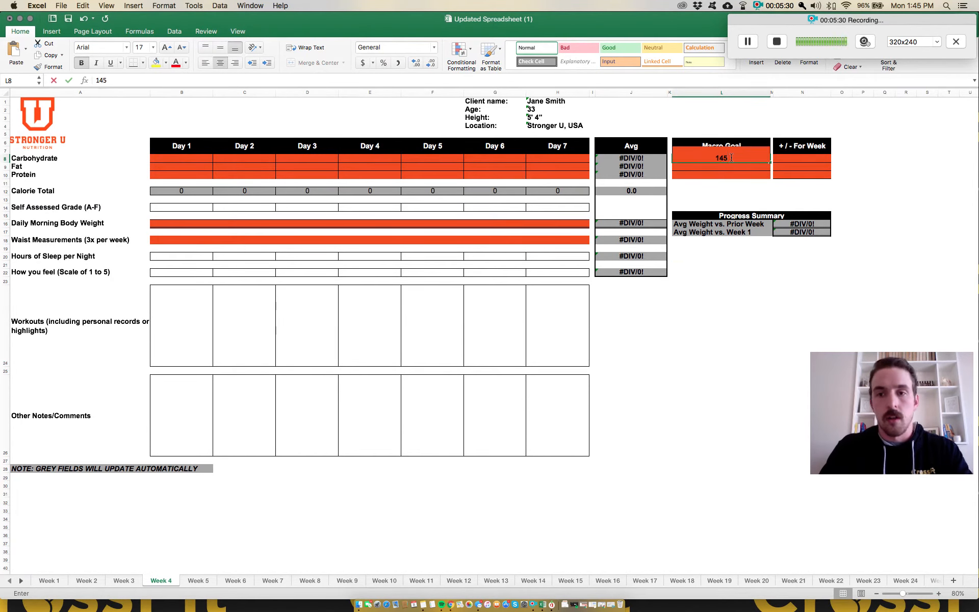
key("Return")
type("50")
key("Return")
type("130")
key("Return")
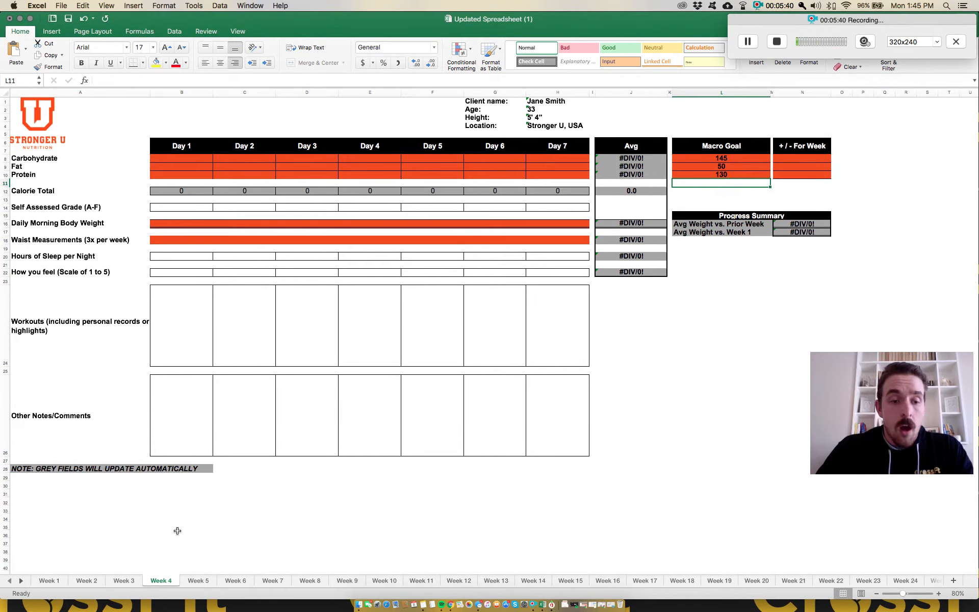
Step: Return to the Week 2 sheet
left_click(84, 580)
left_click_drag(892, 426, 487, 311)
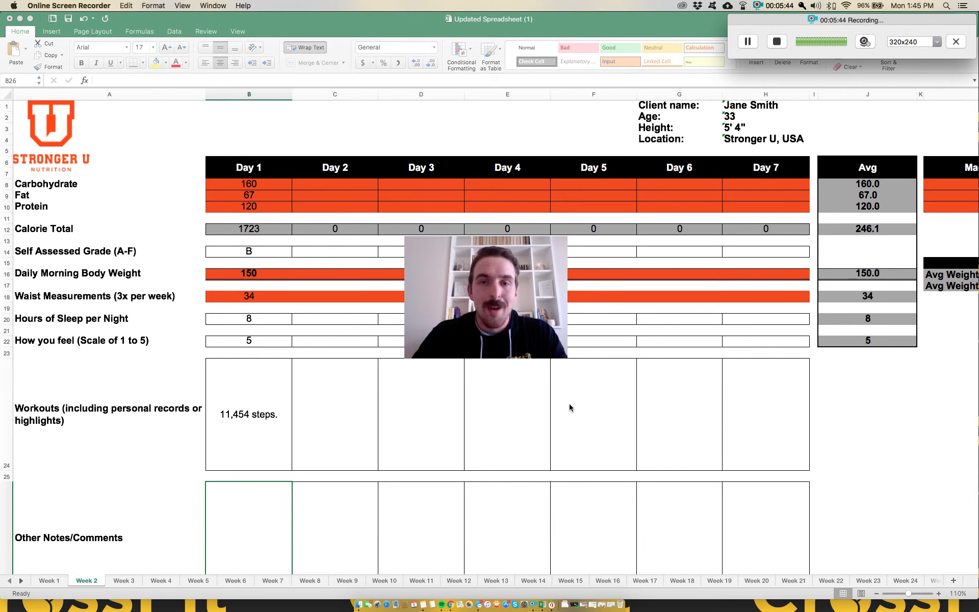